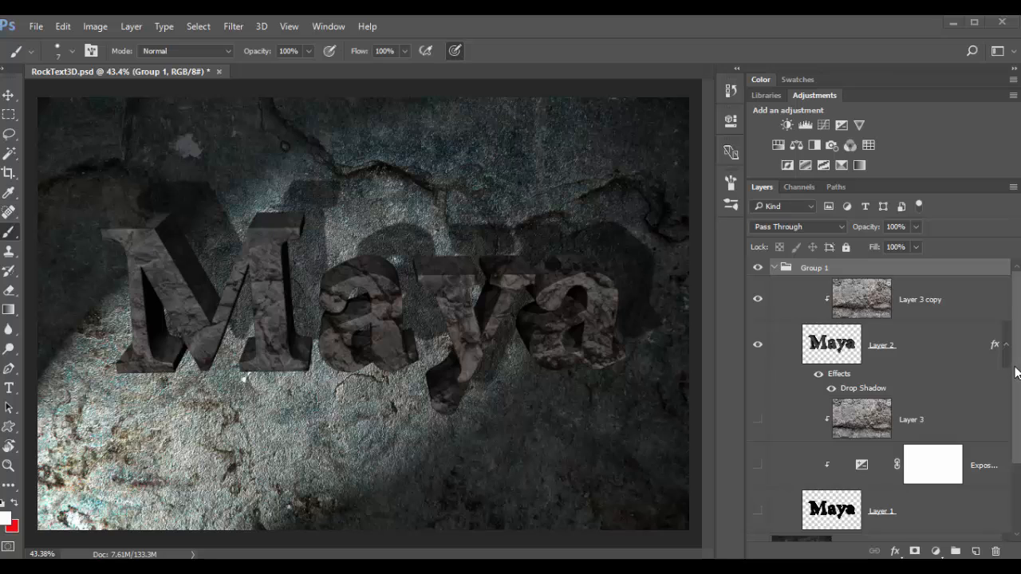
- Isolate Layer 2 briefly to check it, restore the other layers, and add a white layer mask to Layer 2
scroll(1019, 470, down, 3)
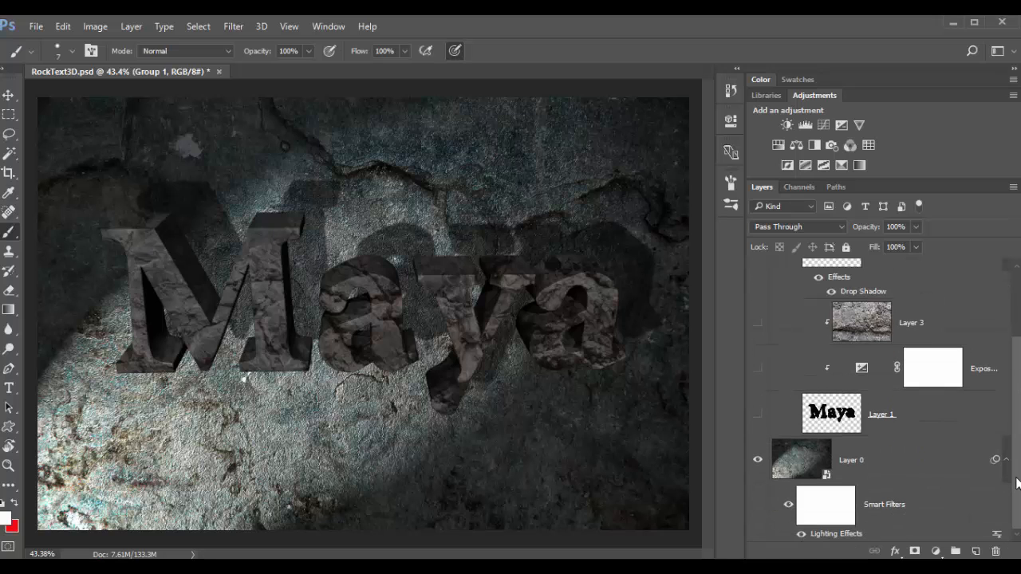
scroll(1019, 483, up, 3)
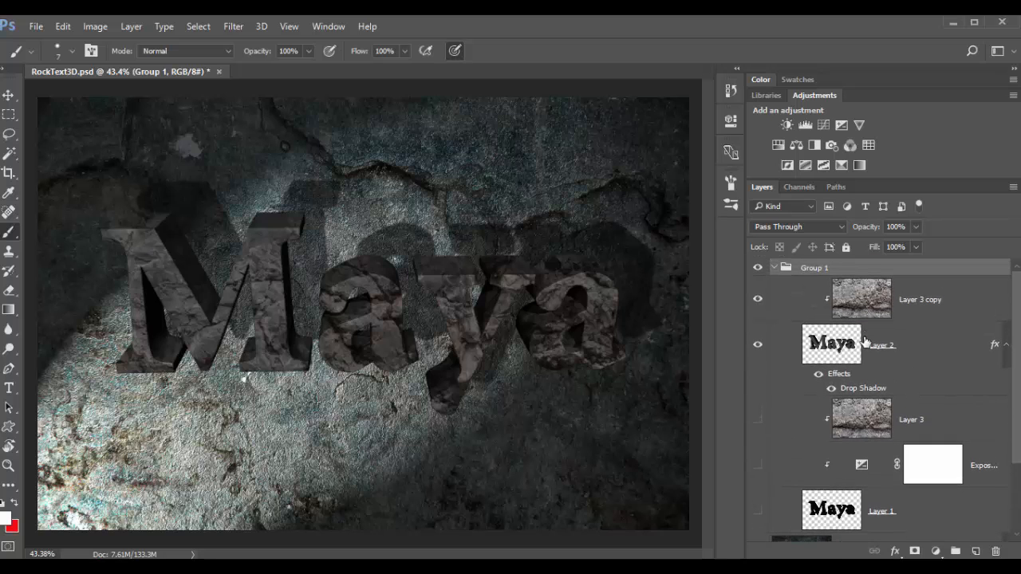
click(792, 341)
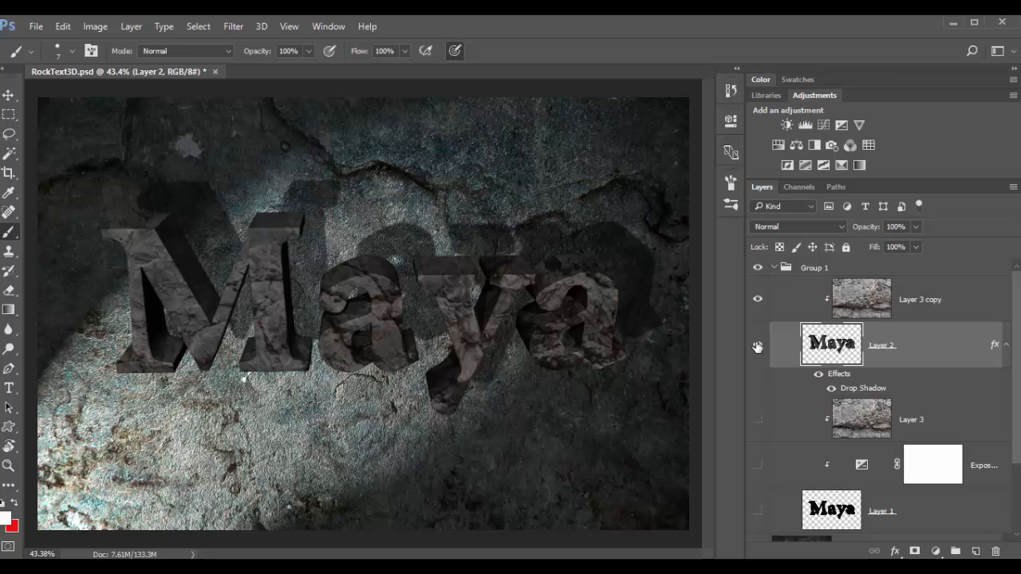
alt+click(757, 346)
alt+click(757, 347)
click(915, 553)
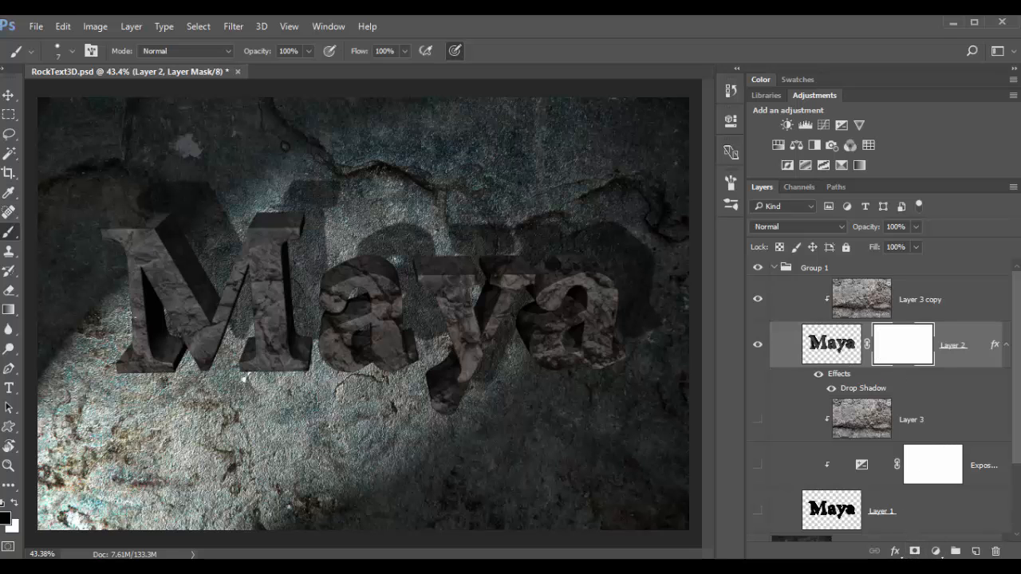
- Ready the Brush tool for masking the letter M and review its 7 px, 100% hardness tip and Shape Dynamics settings
key(z)
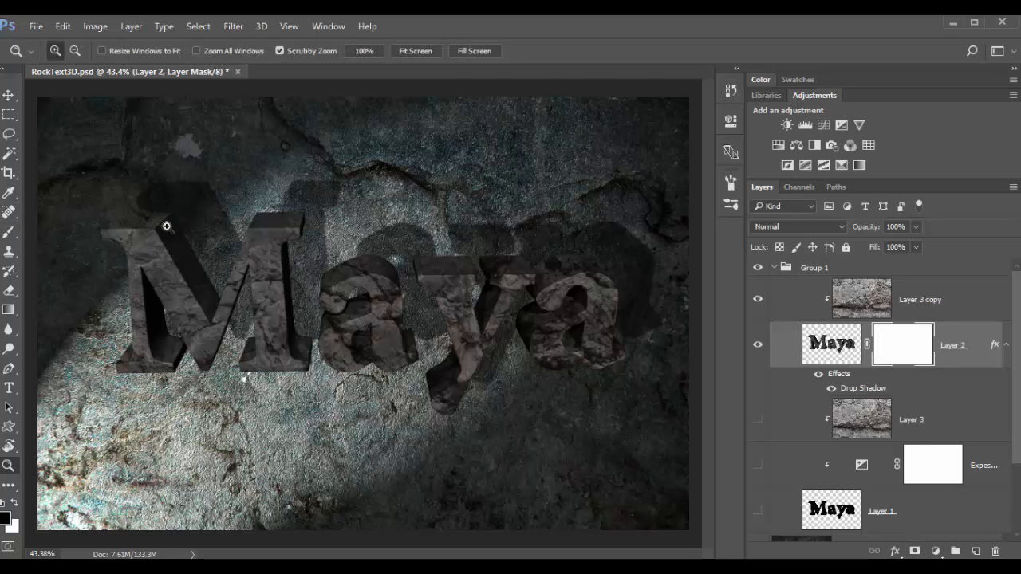
drag(164, 221, 216, 240)
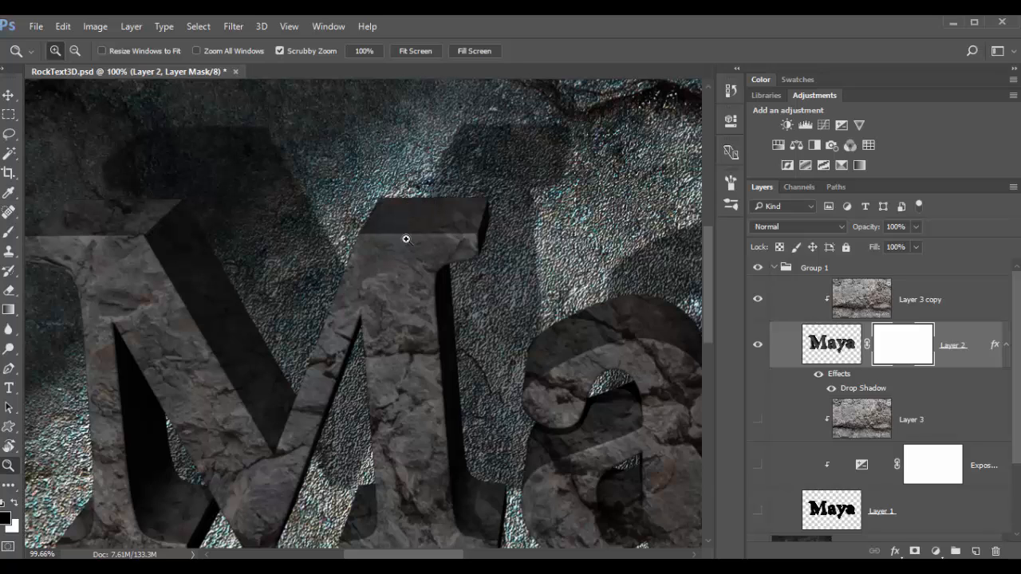
key(b)
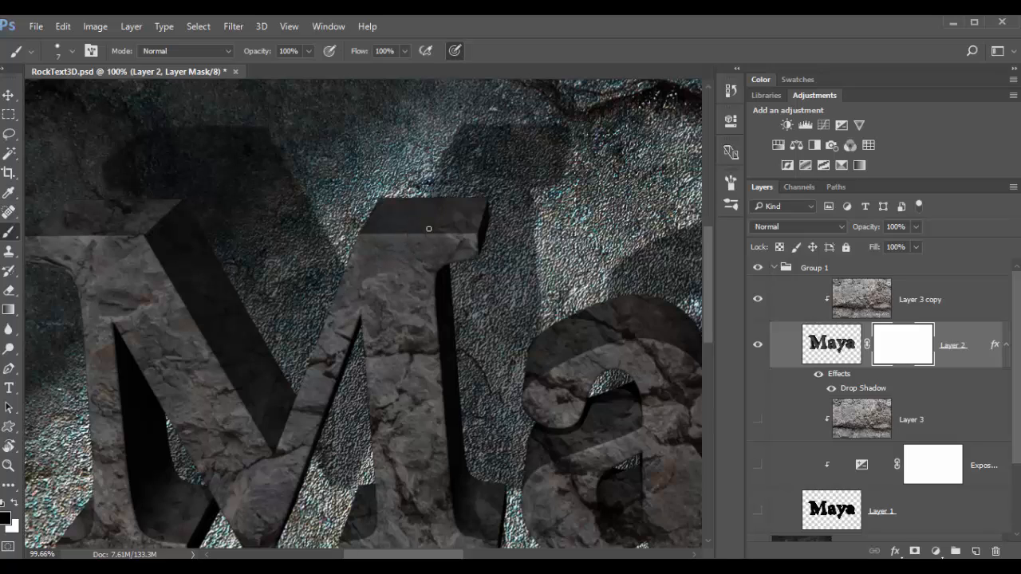
right_click(435, 243)
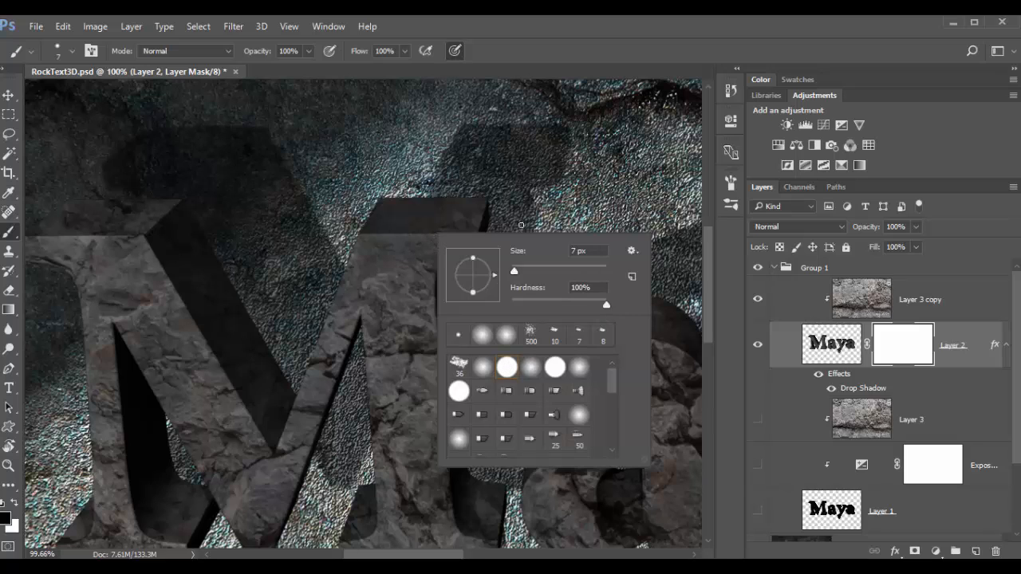
click(538, 63)
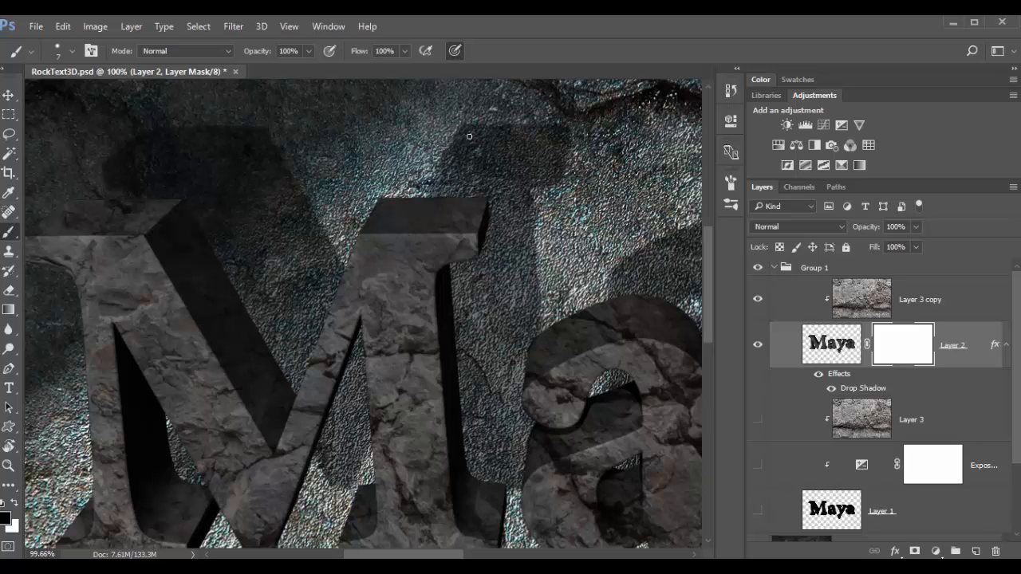
click(730, 184)
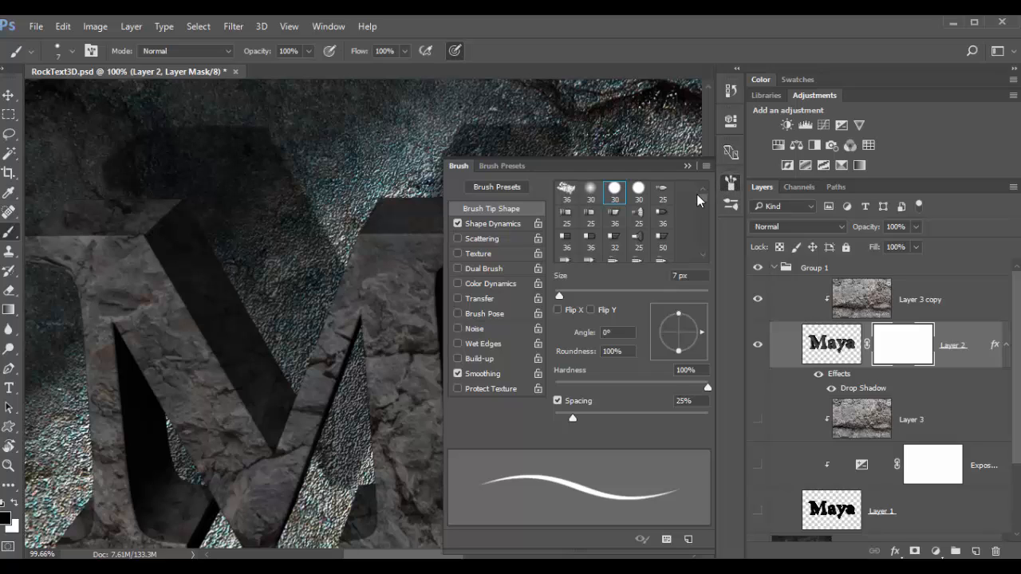
click(686, 165)
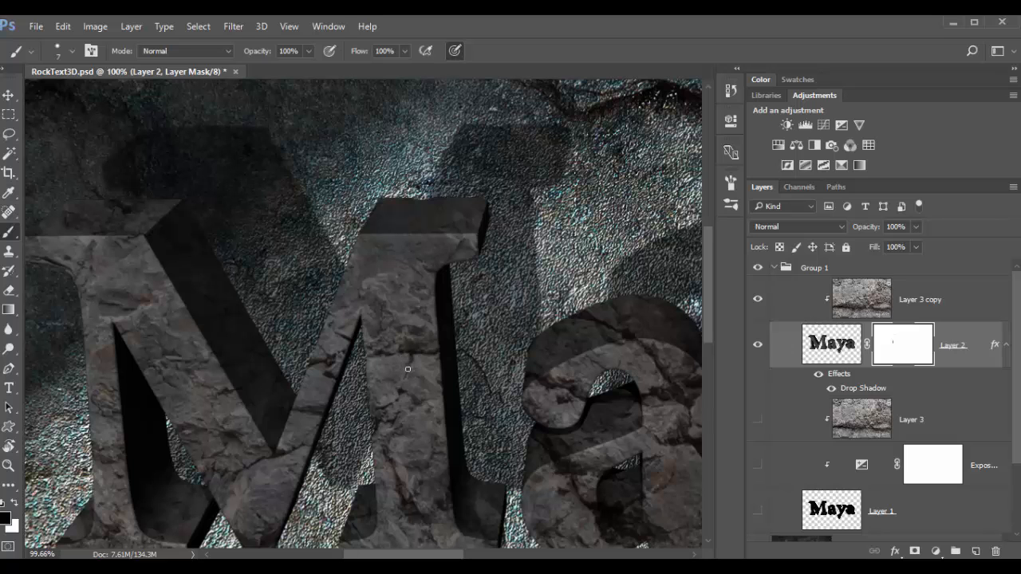
- Paint black on Layer 2's mask along the edges of the Maya letters to give them a rough, chipped outline
key(space)
mouse_move(423, 337)
mouse_down()
mouse_move(428, 349)
mouse_move(597, 345)
mouse_move(578, 348)
mouse_up()
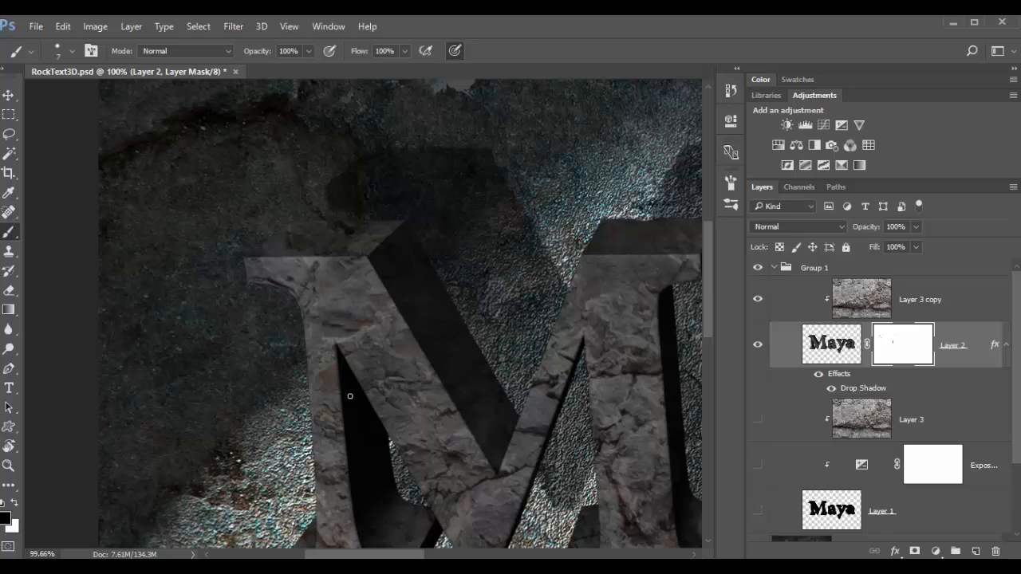
drag(353, 399, 327, 325)
mouse_move(371, 495)
mouse_down()
mouse_move(351, 390)
mouse_move(355, 398)
mouse_up()
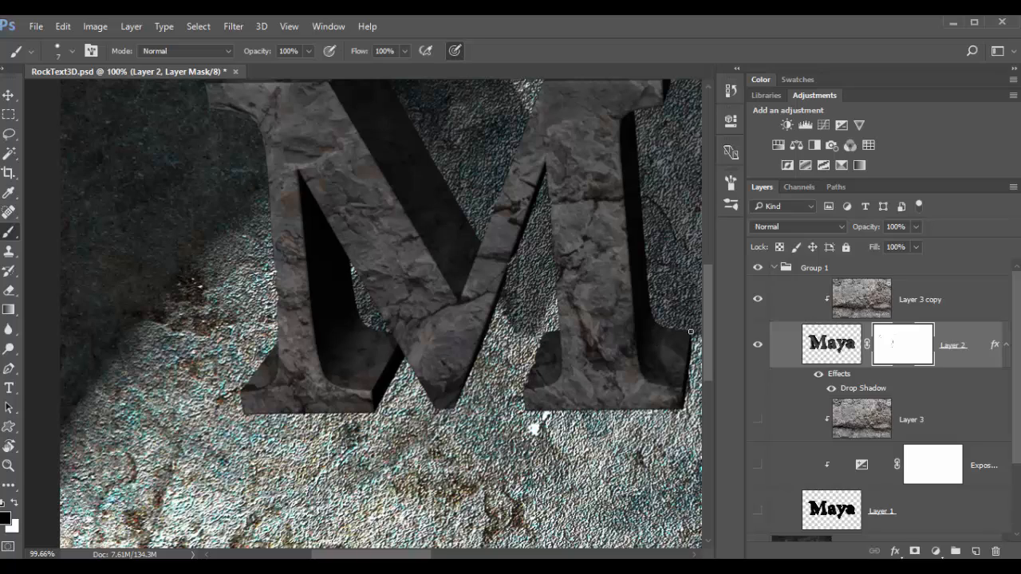
drag(665, 274, 559, 344)
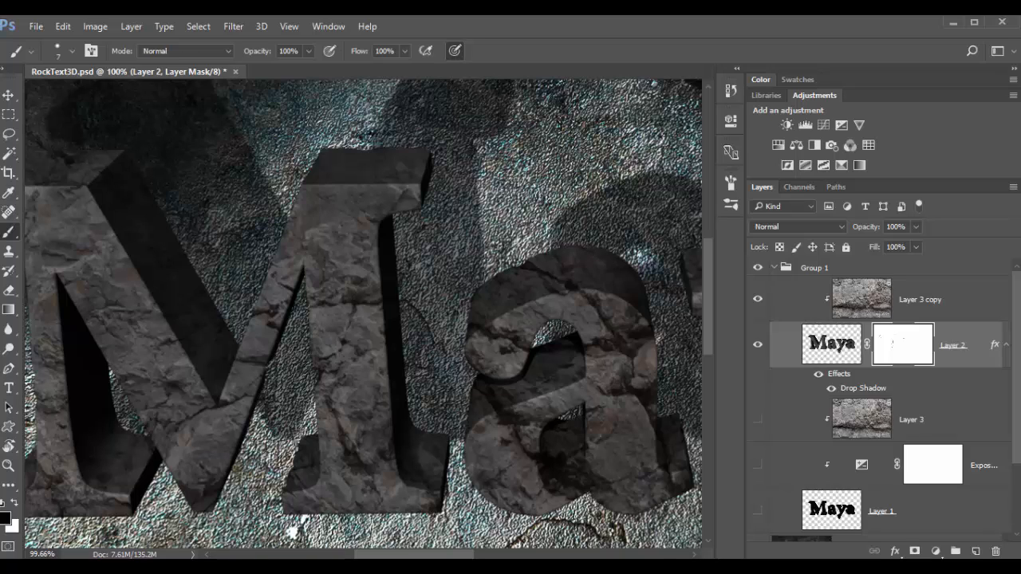
scroll(293, 531, right, 5)
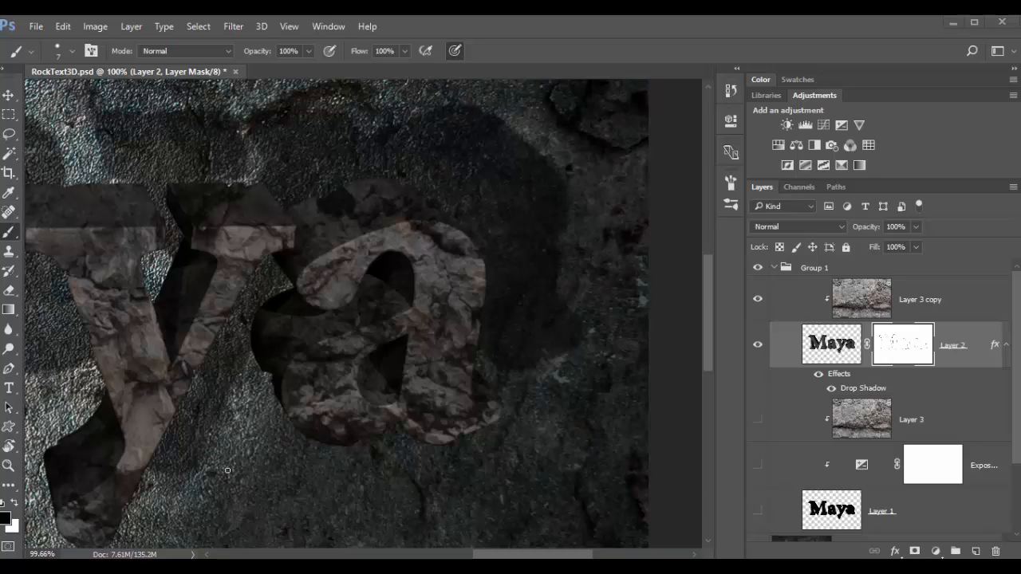
- Compare the Maya letters' edges with Layer 2's mask disabled and enabled, leaving the mask enabled
scroll(246, 463, down, 3)
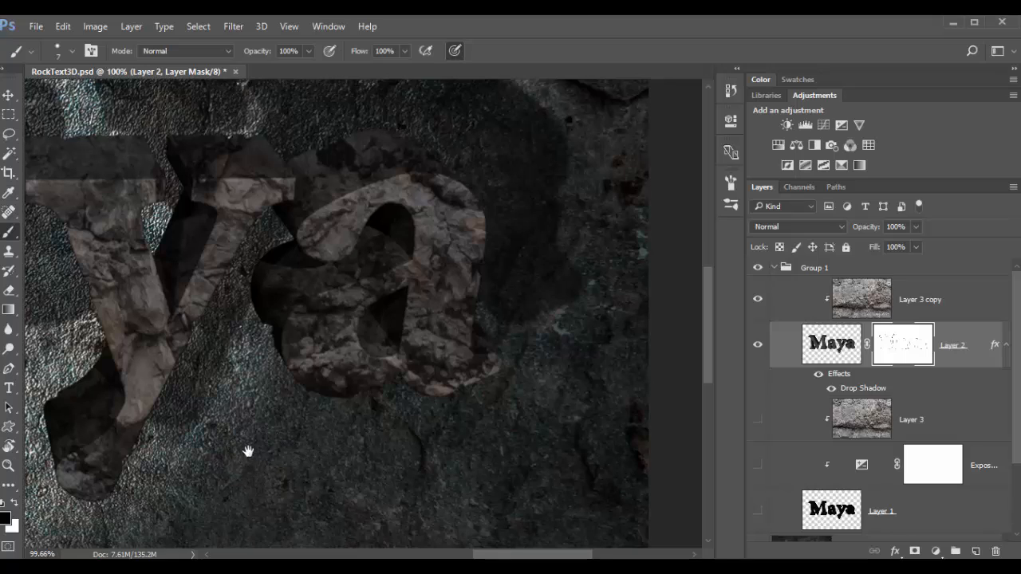
drag(232, 439, 433, 468)
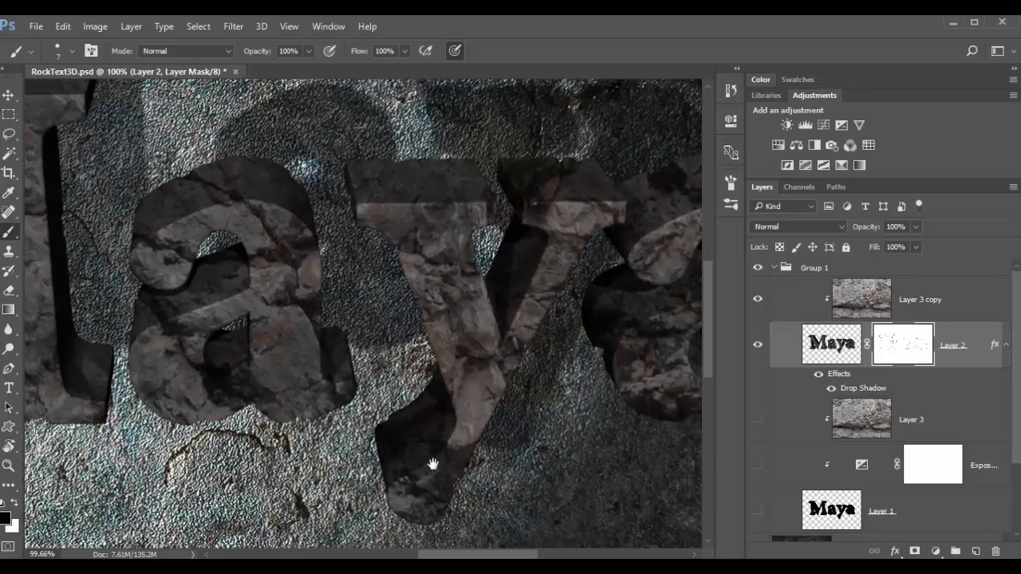
mouse_move(257, 476)
mouse_down()
mouse_move(403, 475)
mouse_move(537, 501)
mouse_move(343, 485)
mouse_move(376, 504)
mouse_move(309, 494)
mouse_move(292, 477)
mouse_up()
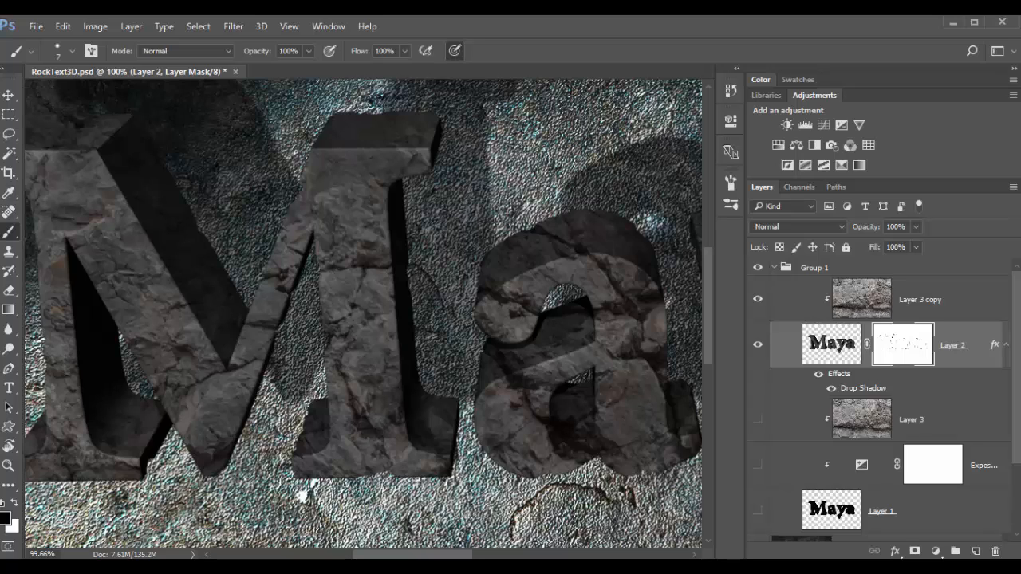
shift+click(907, 346)
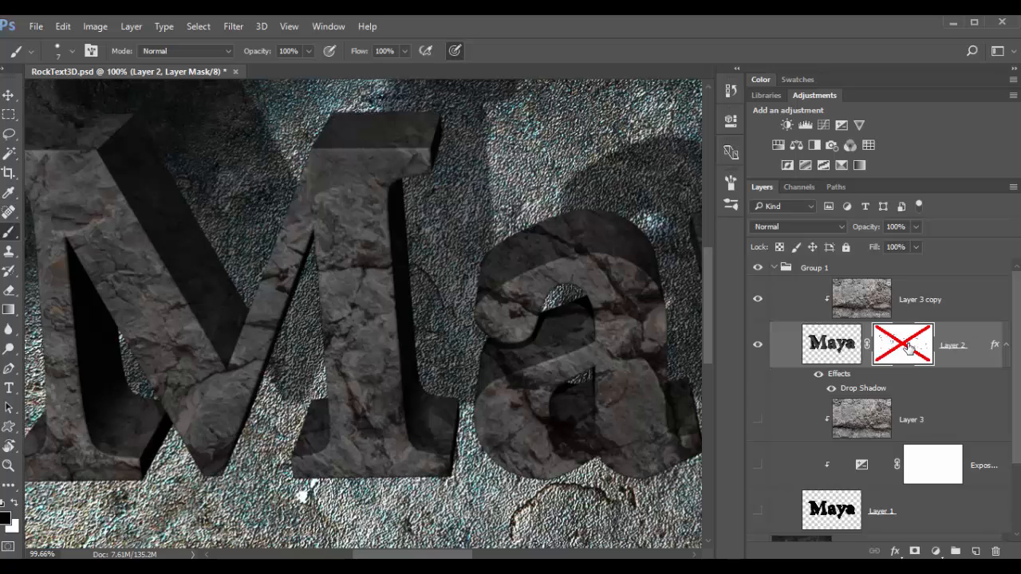
shift+click(908, 346)
shift+click(908, 346)
shift+click(908, 345)
shift+click(908, 345)
shift+click(908, 345)
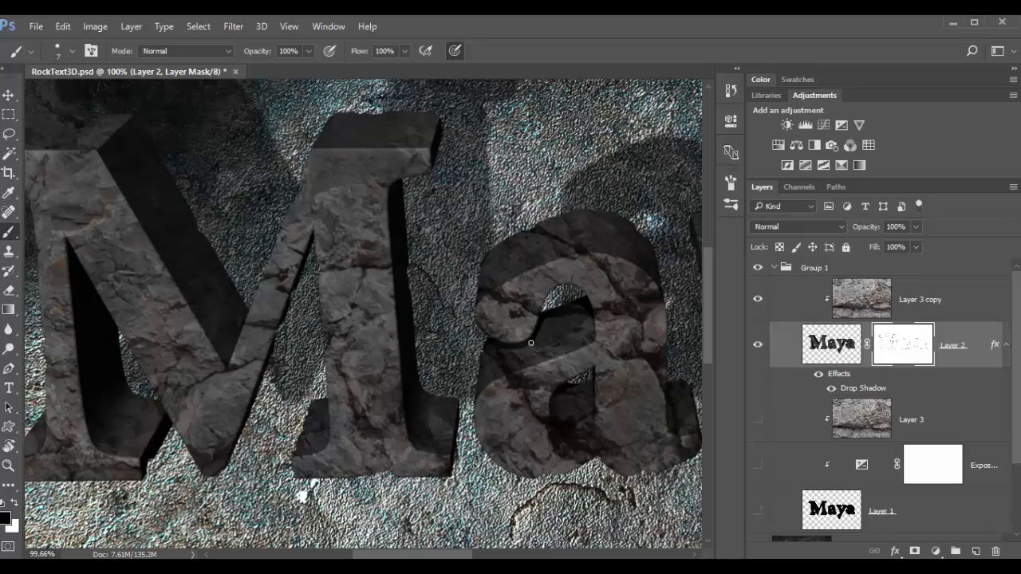
- Add a Levels adjustment layer above Layer 3 copy with a white input of 210 and clip it to the text layers
key(z)
drag(523, 325, 470, 326)
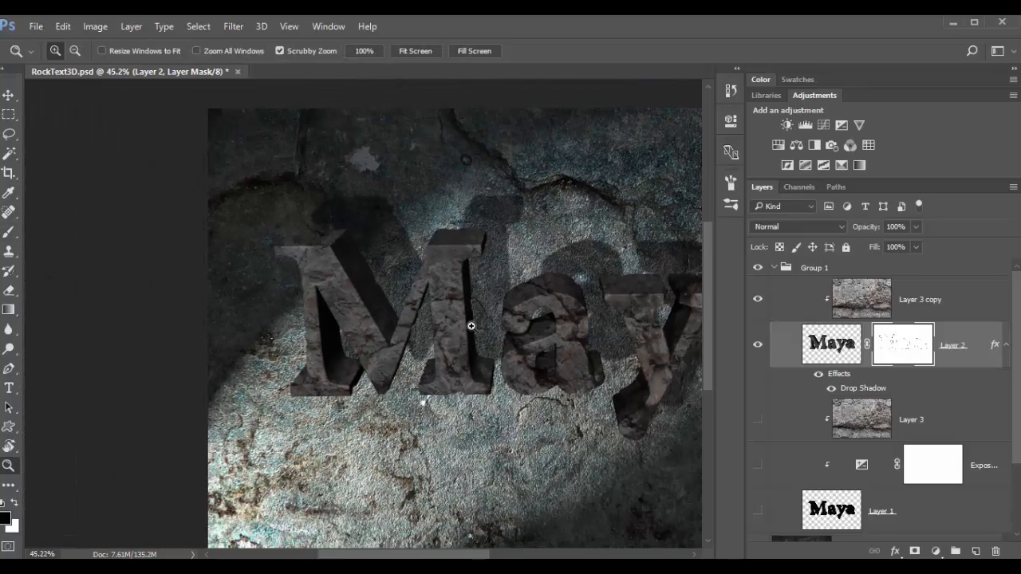
drag(566, 401, 333, 399)
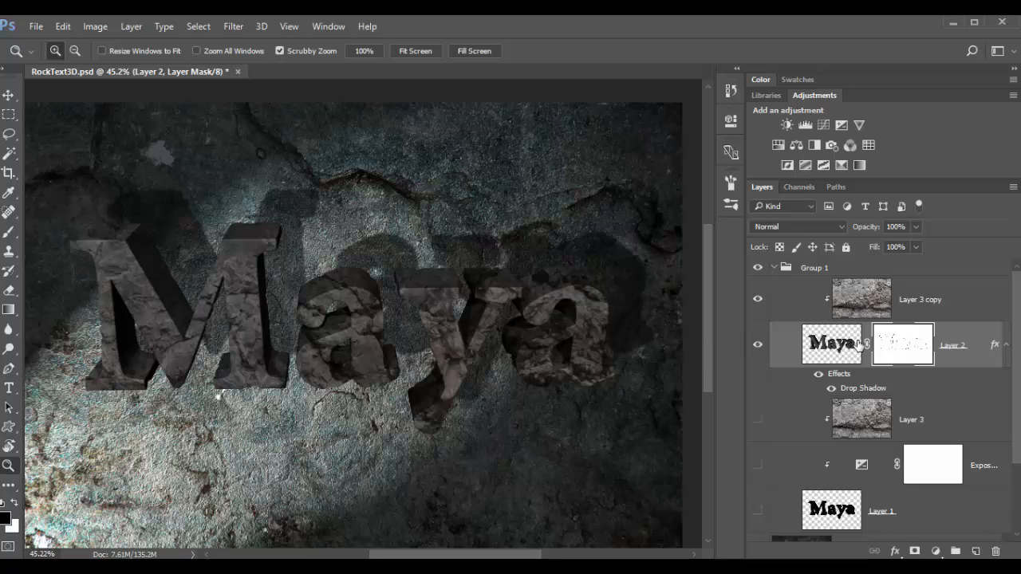
click(939, 303)
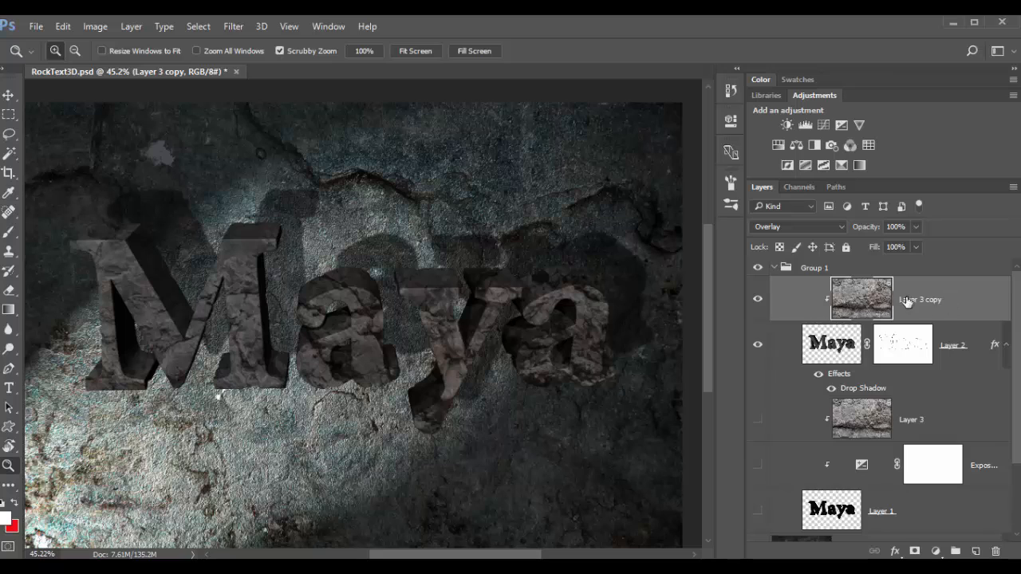
click(802, 124)
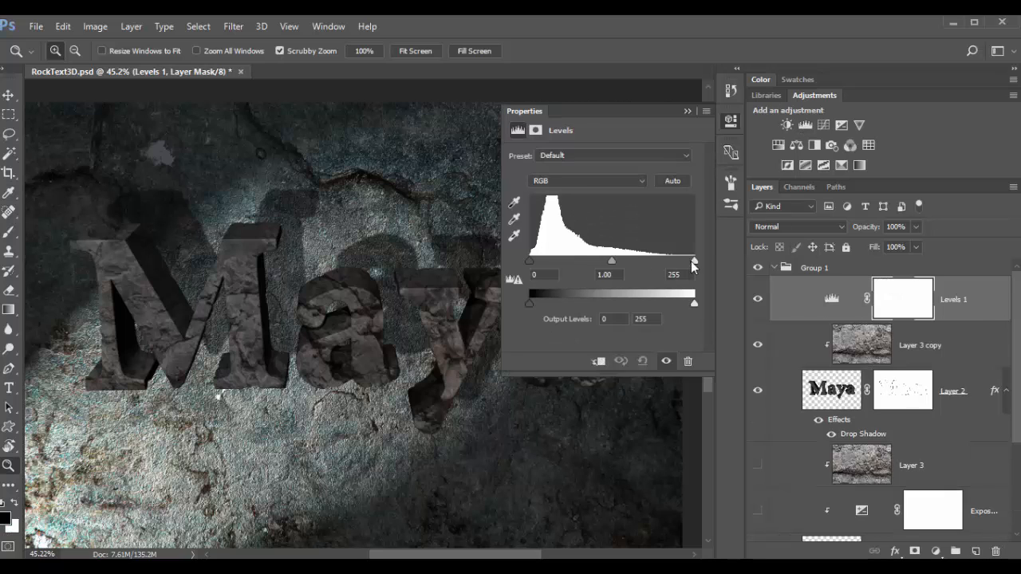
drag(693, 260, 665, 260)
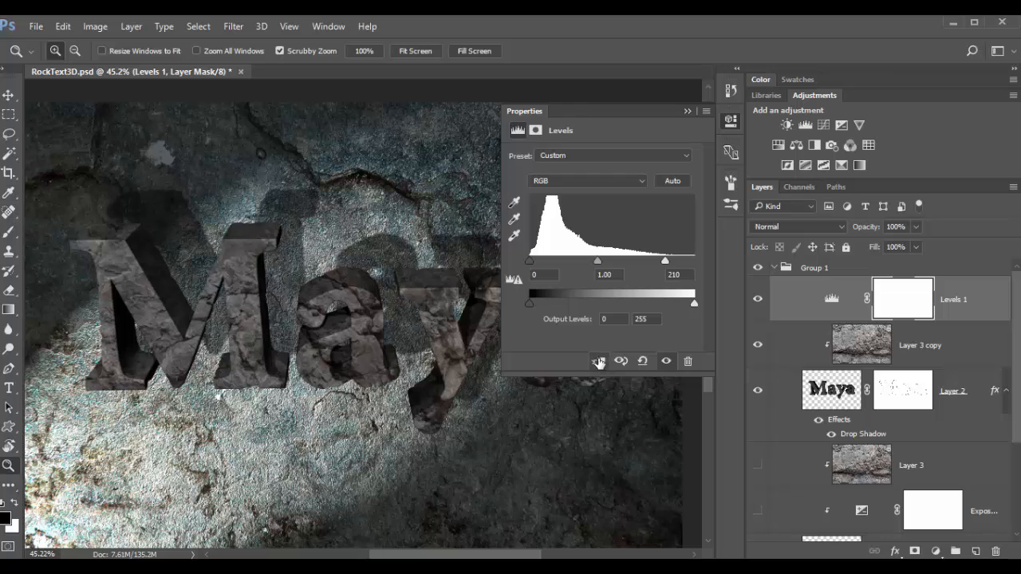
click(598, 362)
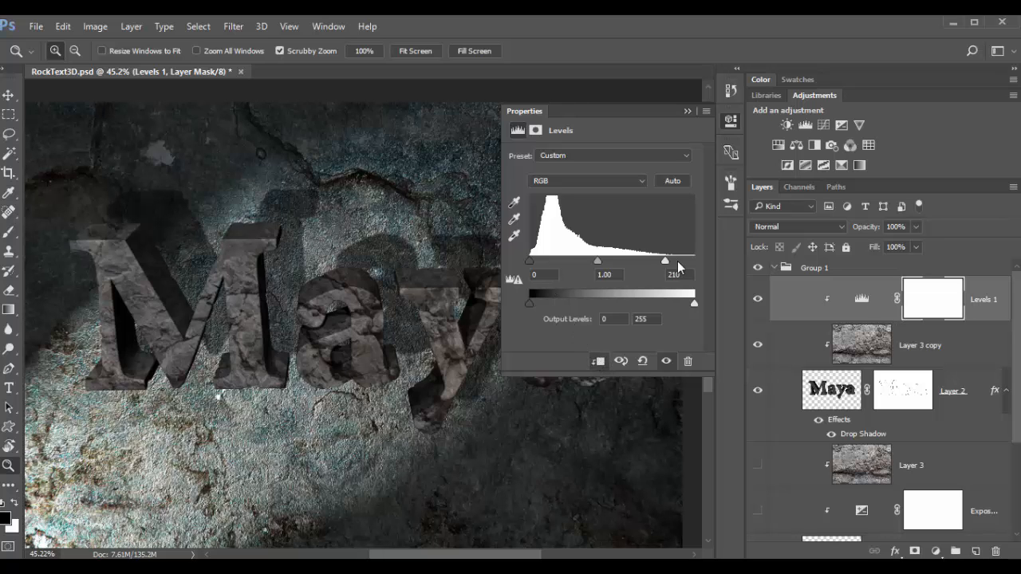
- Set the Levels white input to 170 and raise the black input slightly
drag(666, 258, 640, 258)
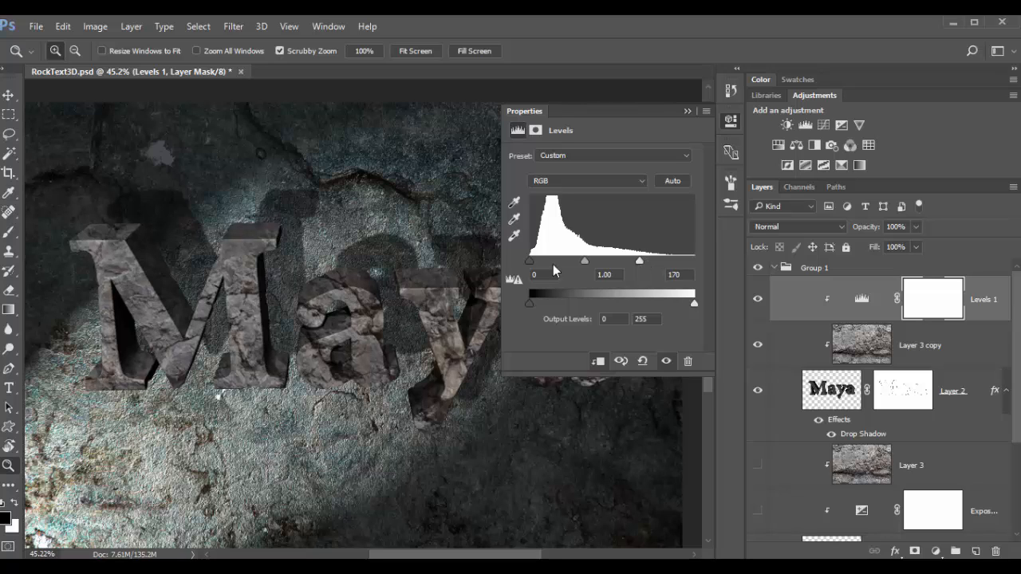
drag(529, 262, 532, 262)
click(688, 111)
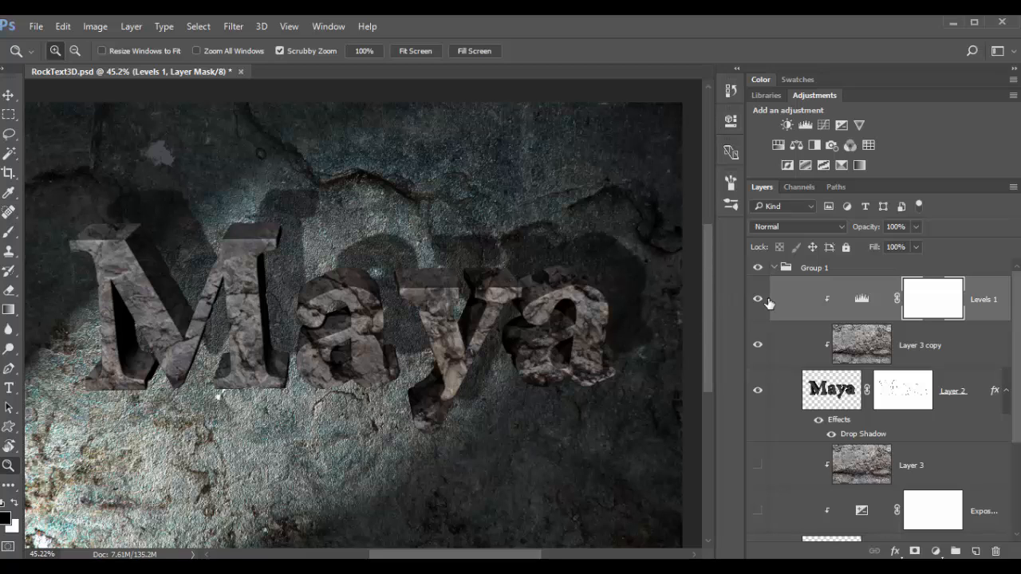
- Create a new layer above the collapsed Group 1 and stamp all visible layers into it
click(773, 269)
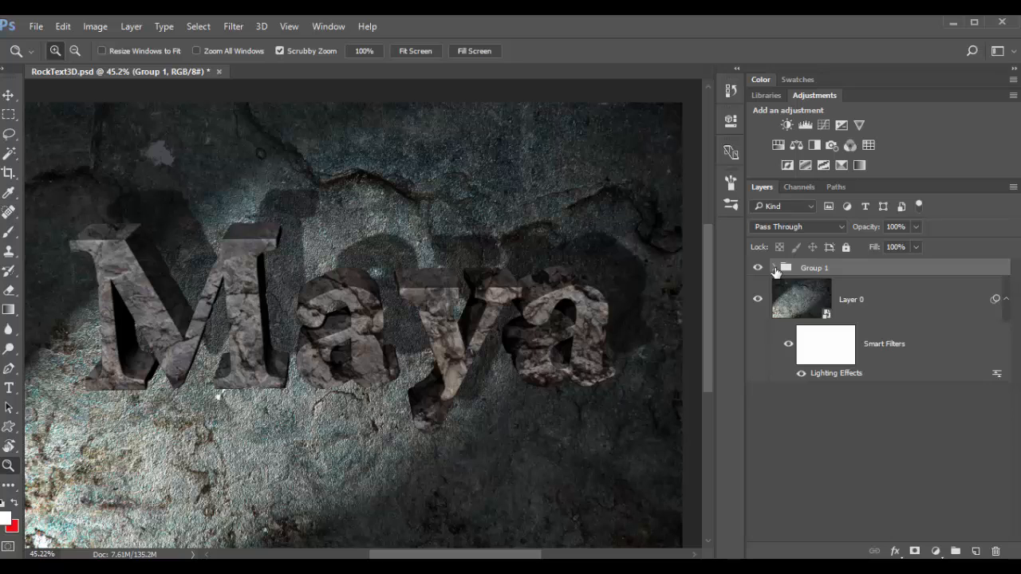
click(976, 551)
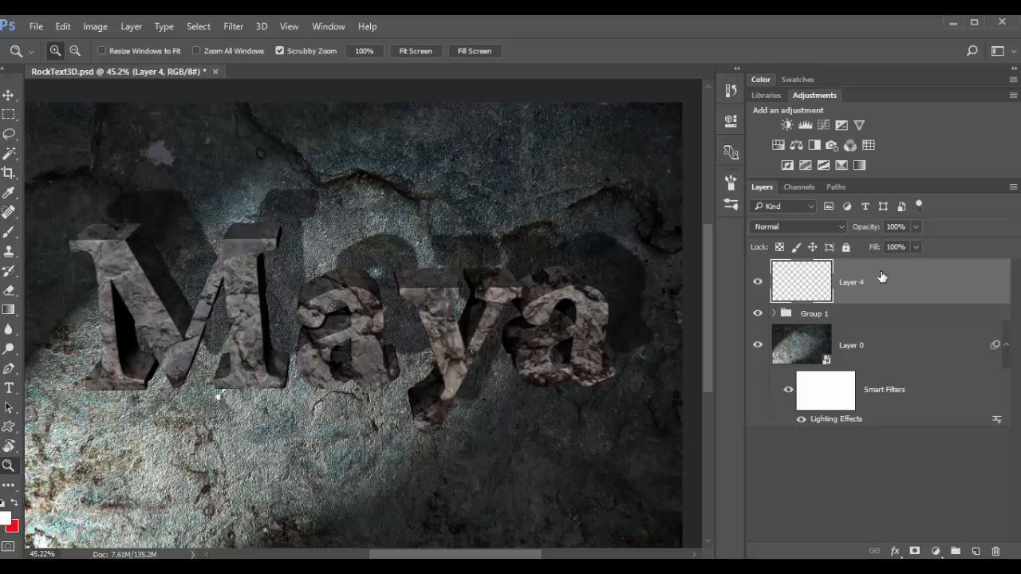
key(ctrl+shift+alt+e)
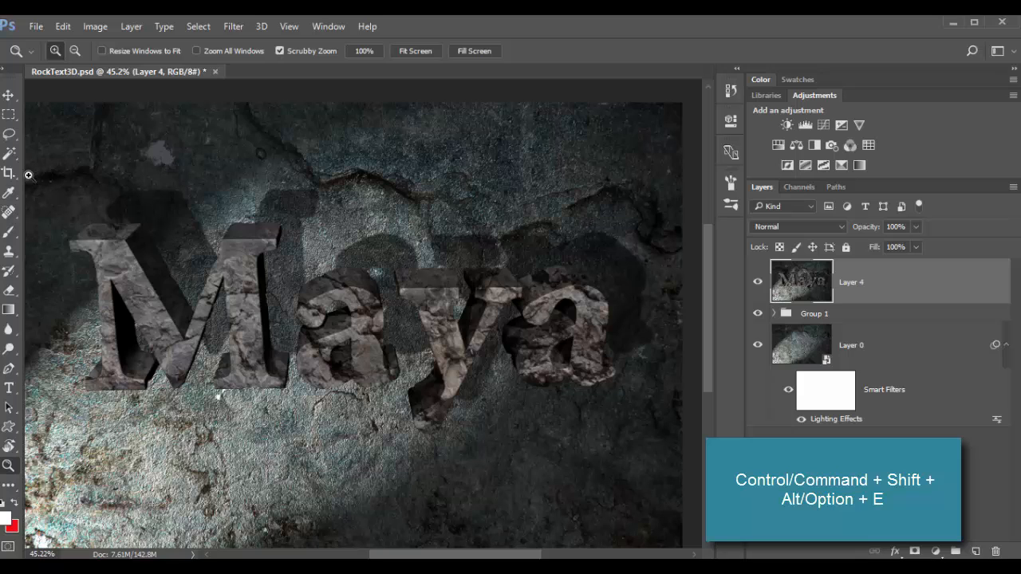
- Remove the pale patch above the M and the white spot below it using a 50 px content-aware Spot Healing Brush
click(9, 212)
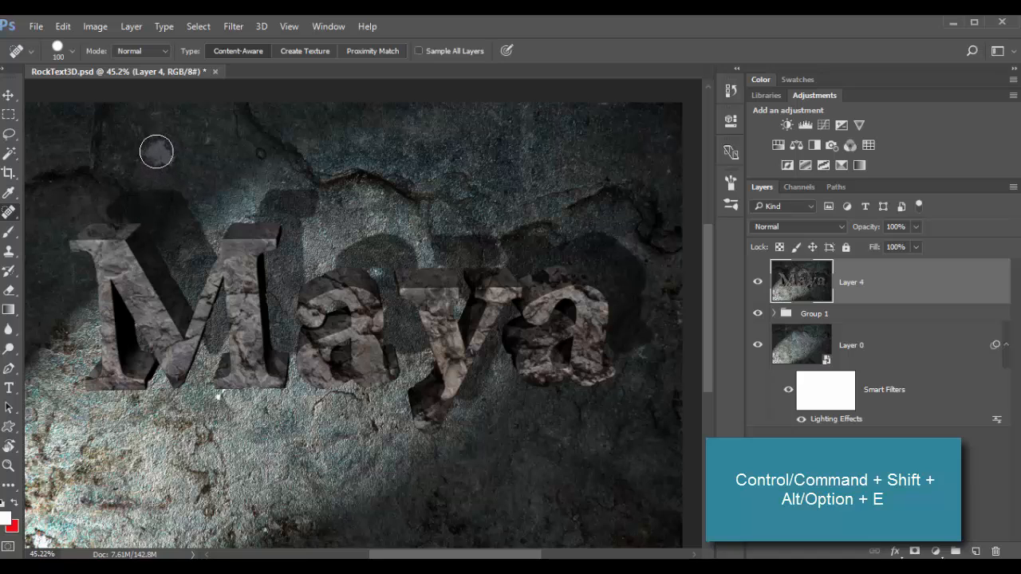
key(bracketleft)
key(bracketleft)
key(bracketleft)
key(bracketleft)
key(bracketleft)
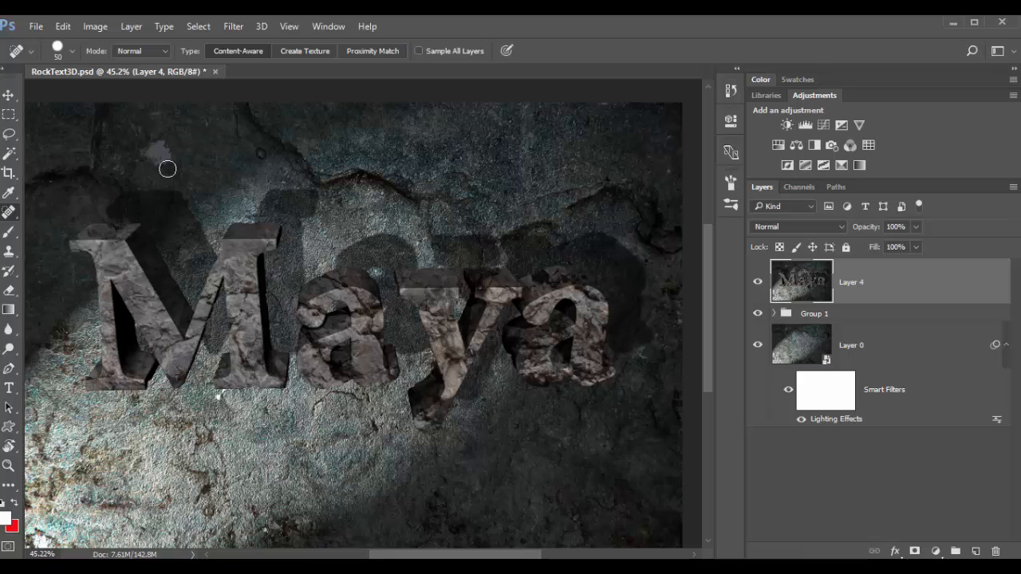
mouse_move(149, 141)
mouse_down()
mouse_move(153, 159)
mouse_move(178, 154)
mouse_move(152, 162)
mouse_move(188, 161)
mouse_move(136, 143)
mouse_move(169, 160)
mouse_up()
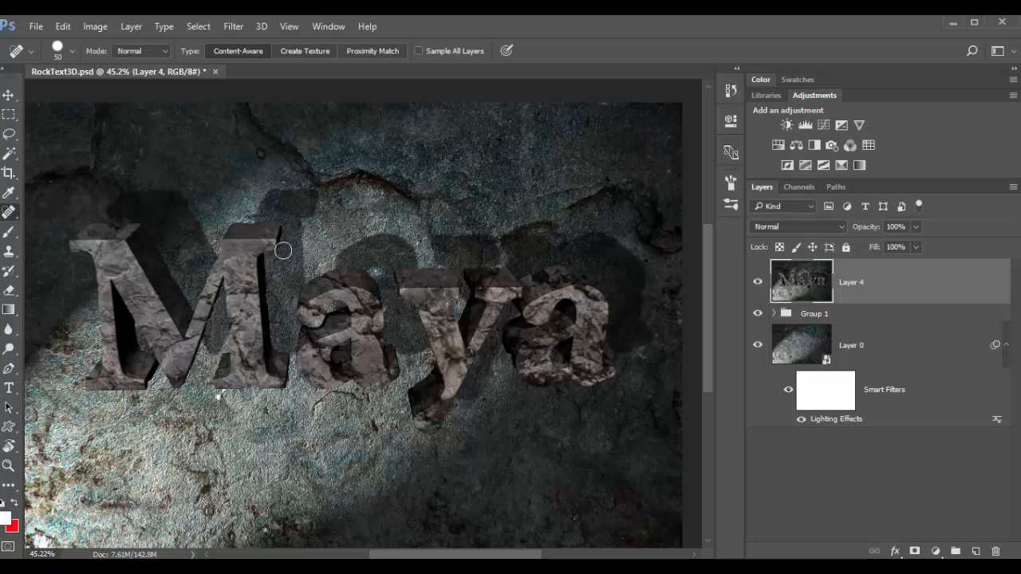
mouse_move(217, 397)
mouse_down()
mouse_move(235, 433)
mouse_move(221, 393)
mouse_up()
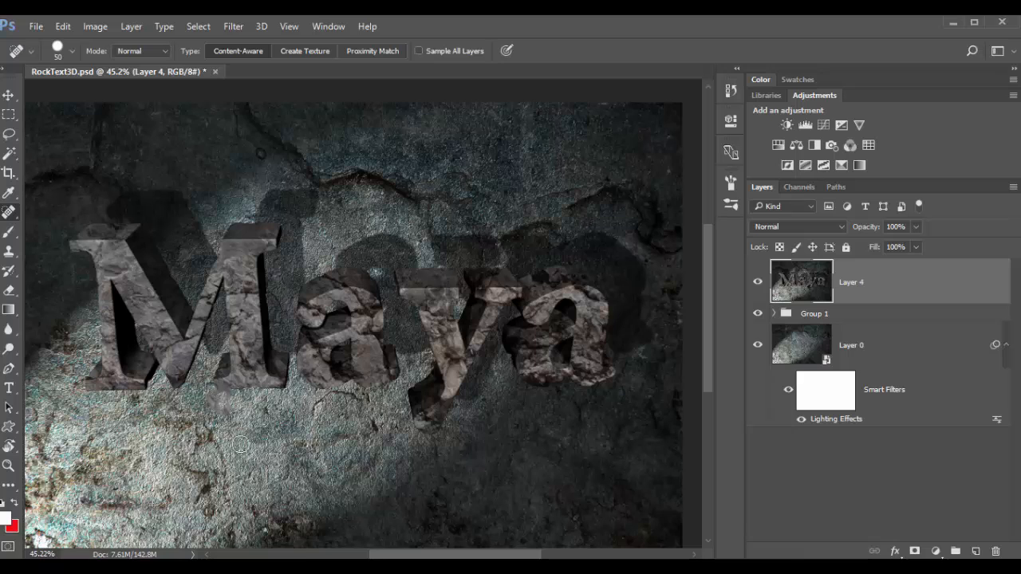
- Undo the healing of the white spot below the M and try healing that spot again
key(ctrl+alt+z)
key(ctrl+alt+z)
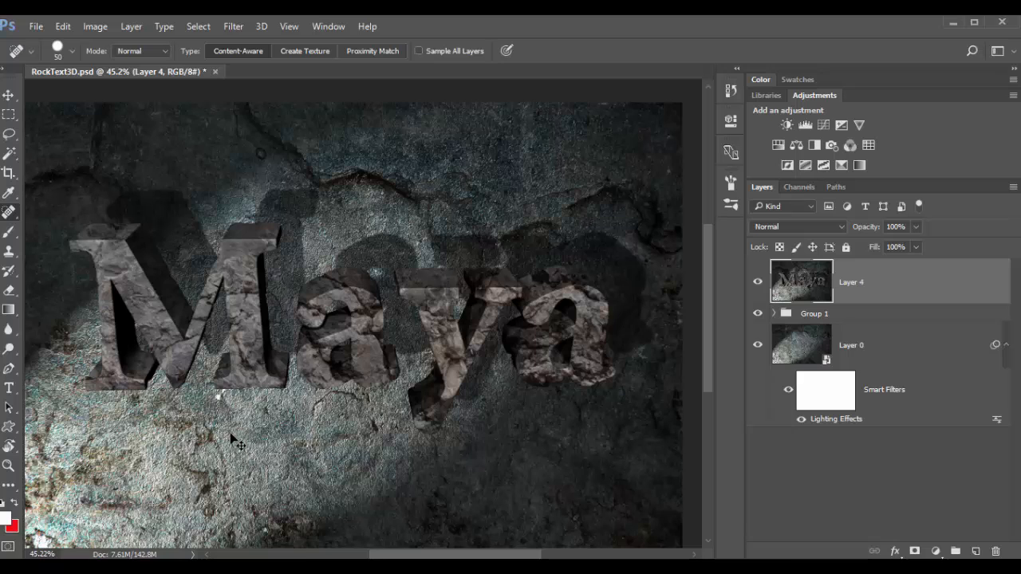
drag(214, 407, 223, 405)
key(ctrl+z)
- Cover the white spot below the M with nearby wall texture using a 150 px Clone Stamp at 100% opacity, sampling all layers
key(s)
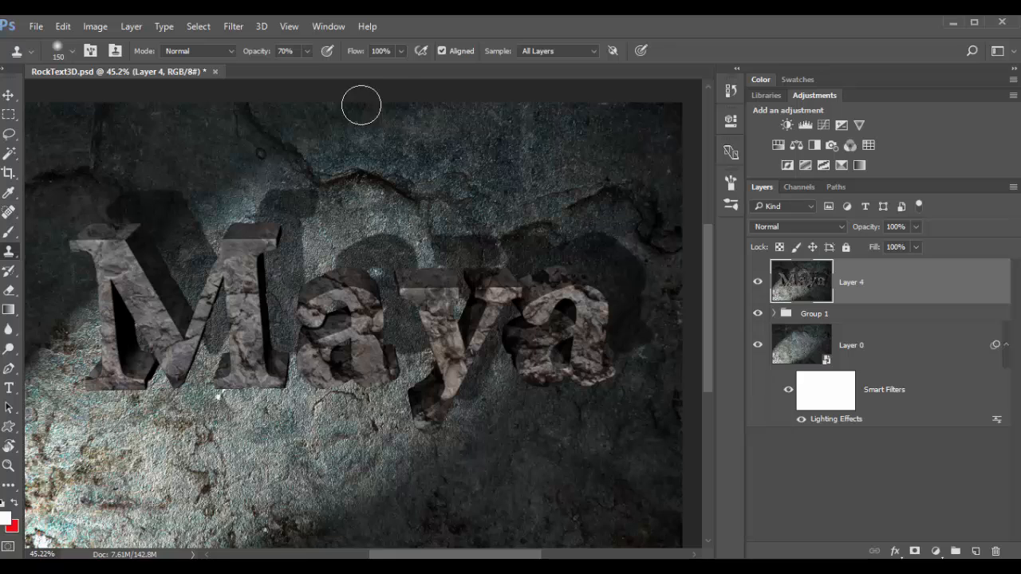
click(308, 51)
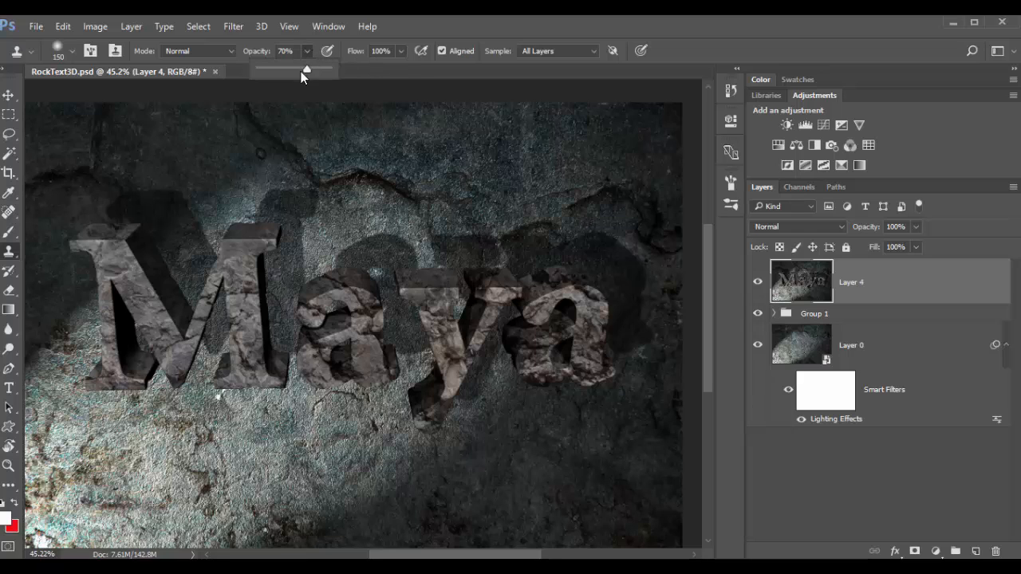
click(549, 52)
click(549, 83)
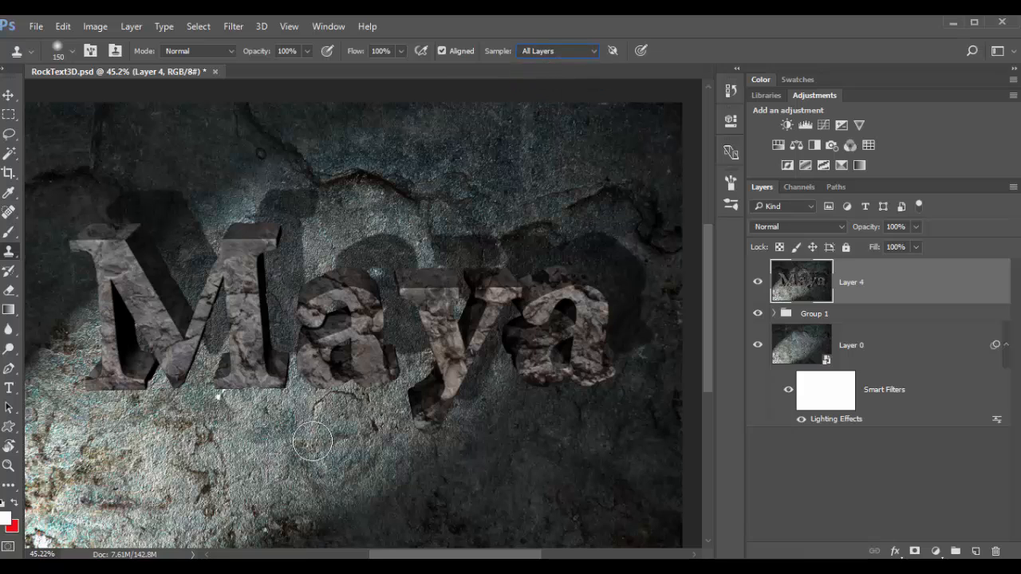
alt+click(242, 474)
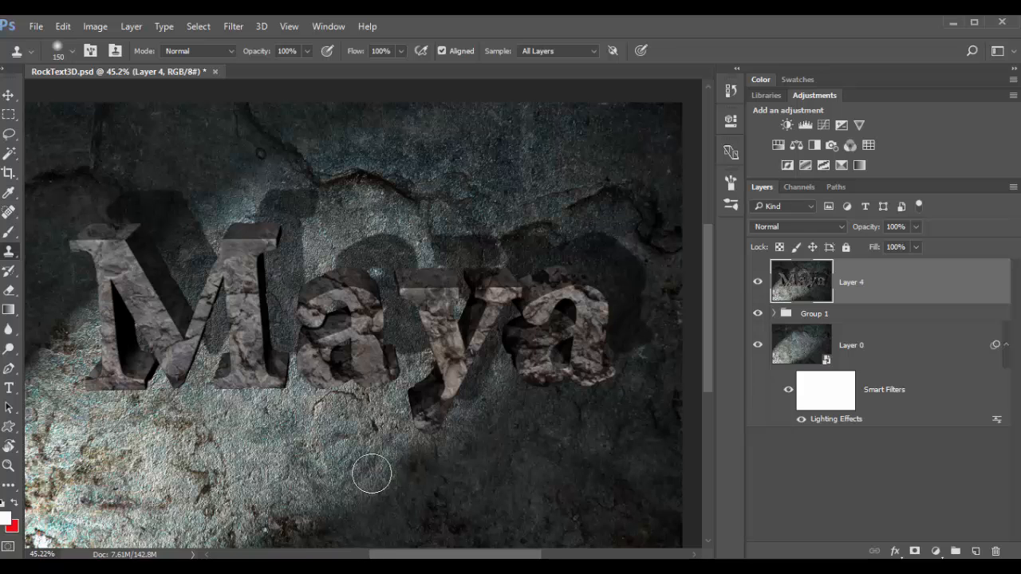
click(348, 385)
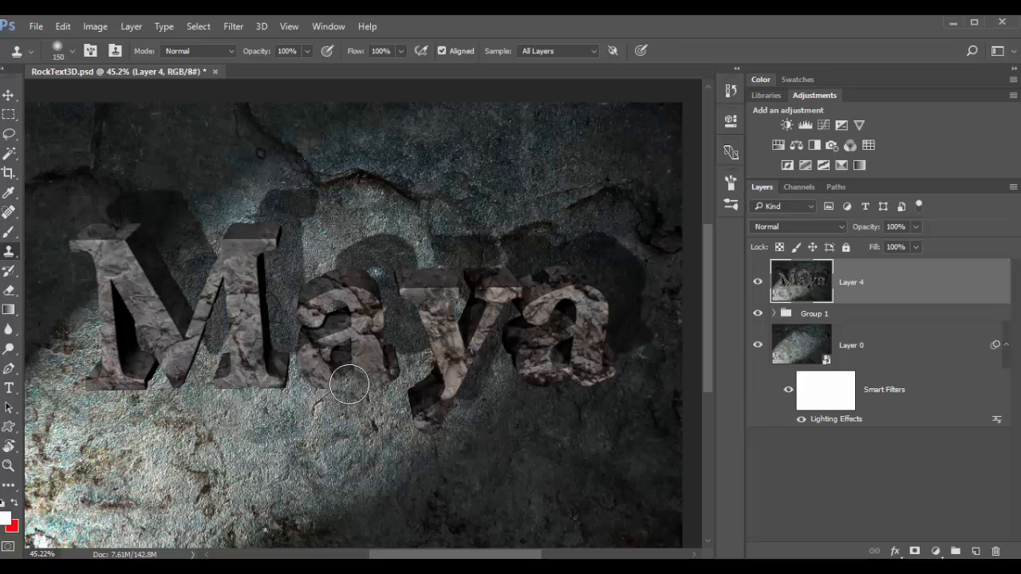
- Duplicate the stamped Layer 4 as Layer 4 copy within RockText3D.psd
right_click(929, 286)
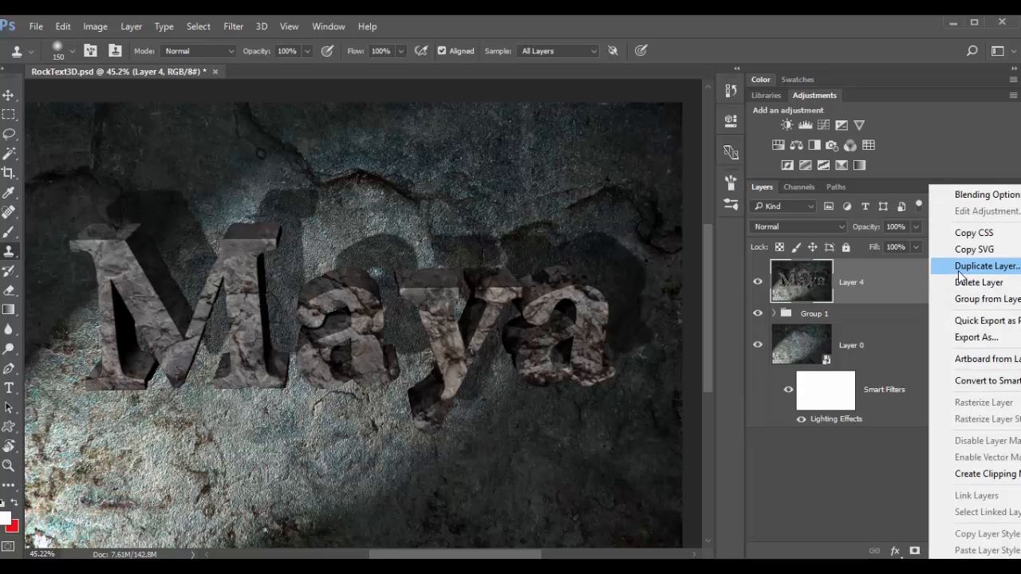
click(949, 265)
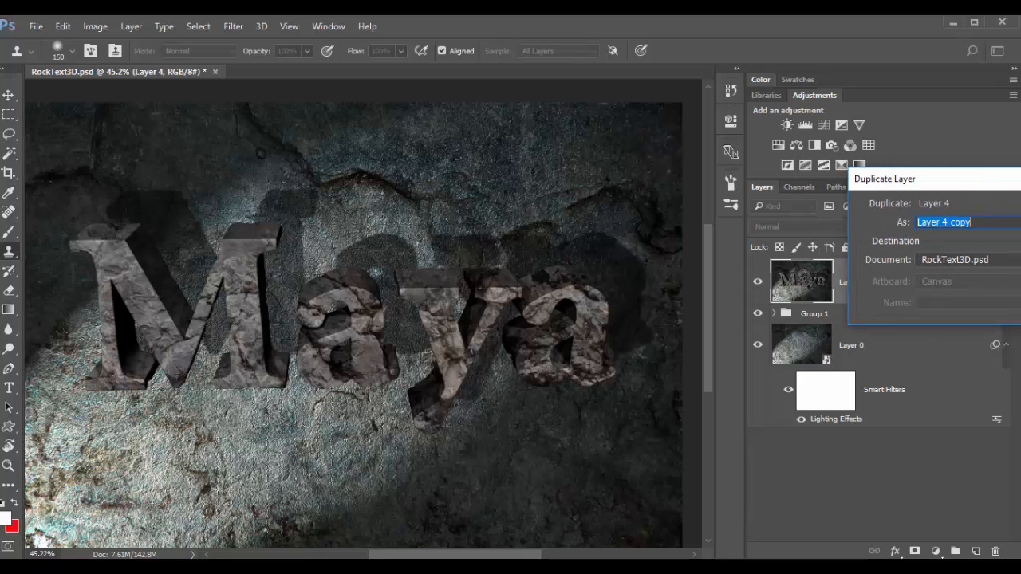
key(Return)
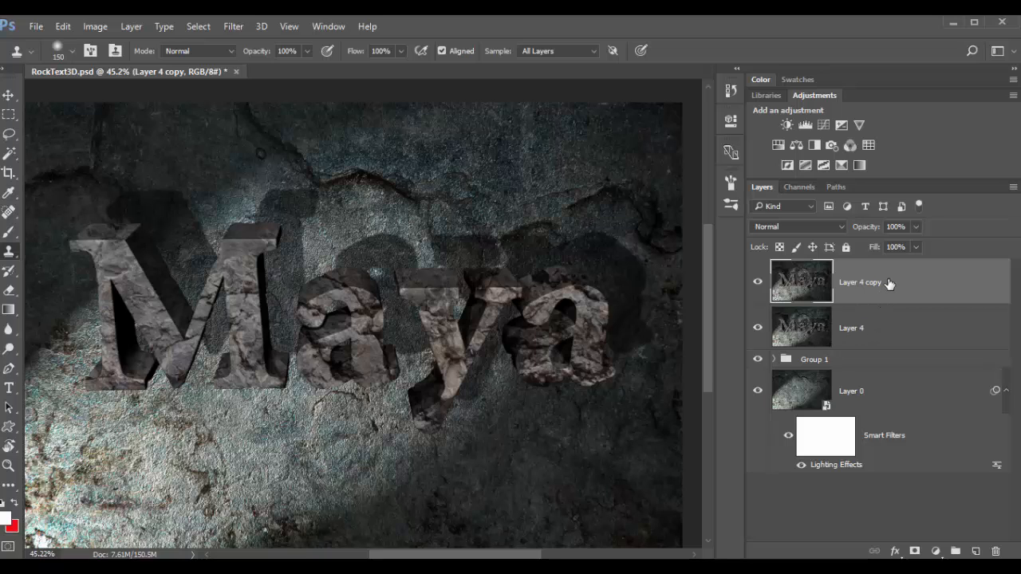
- Set the Brush to Color Dodge mode at 20% opacity with a grey sampled from the M's stone
key(b)
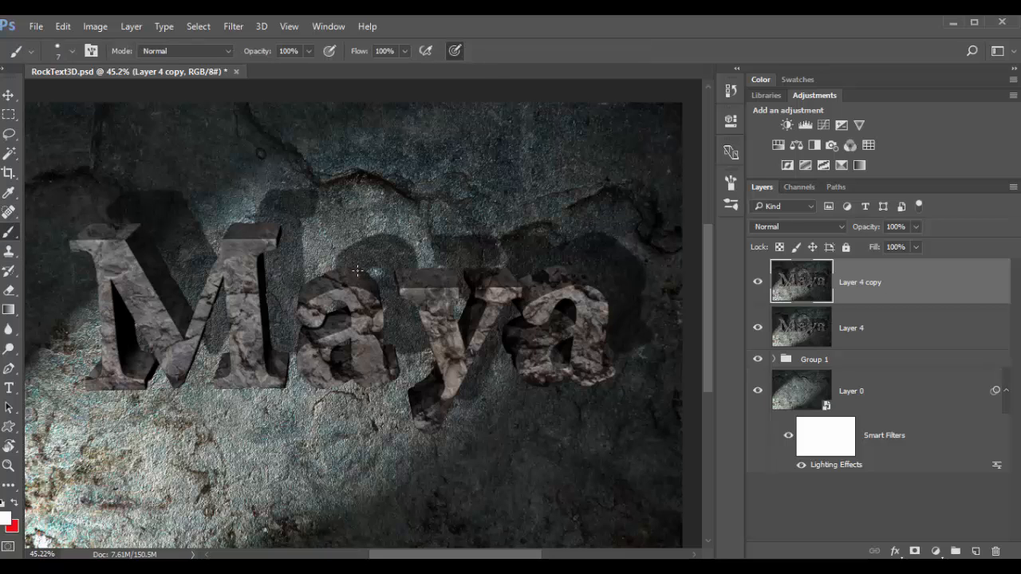
click(227, 51)
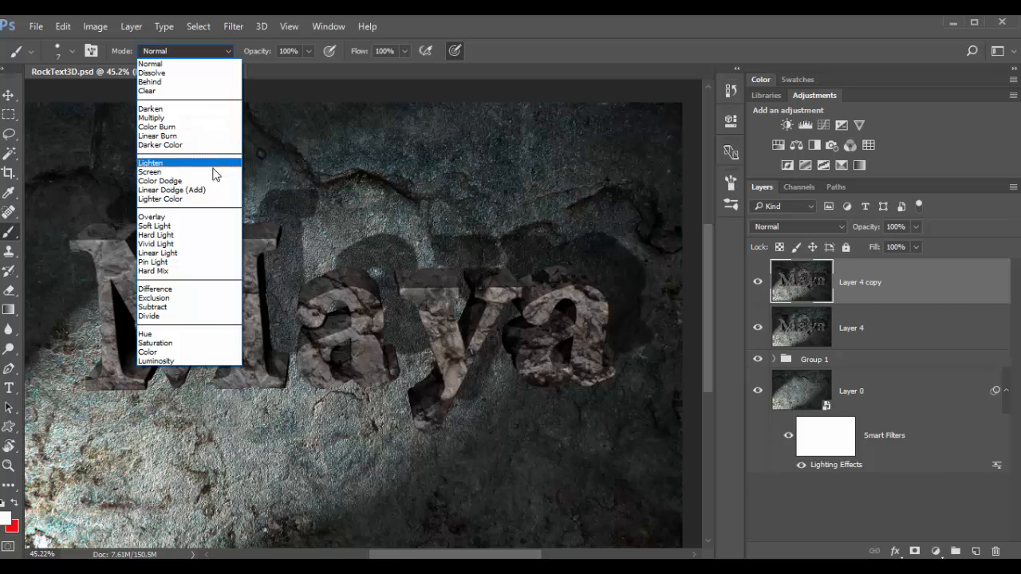
click(211, 183)
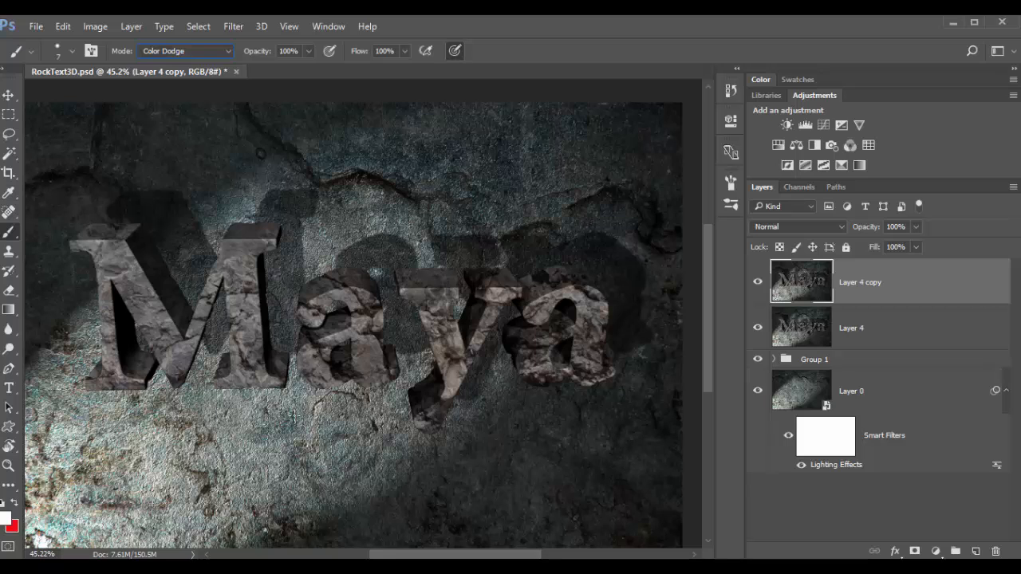
key(ISO_Level3_Shift)
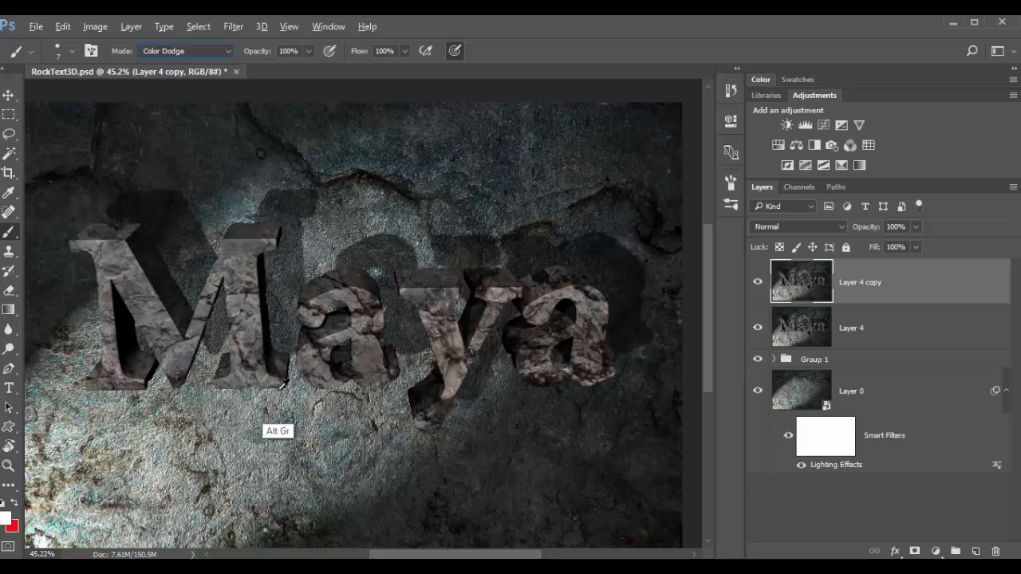
alt+click(260, 318)
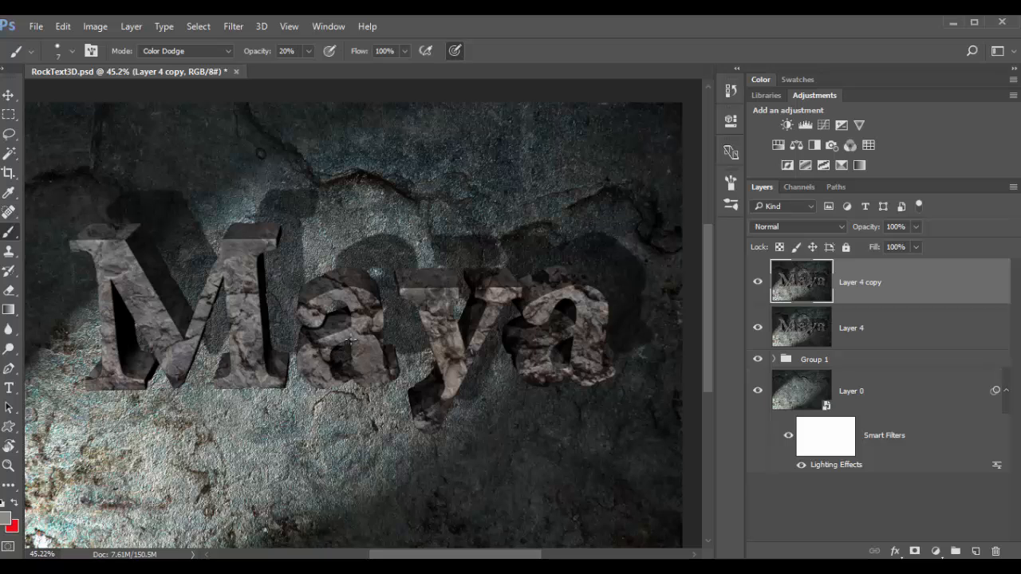
- Choose a soft round brush tip with 0% hardness and enlarge it to 90 px
right_click(372, 360)
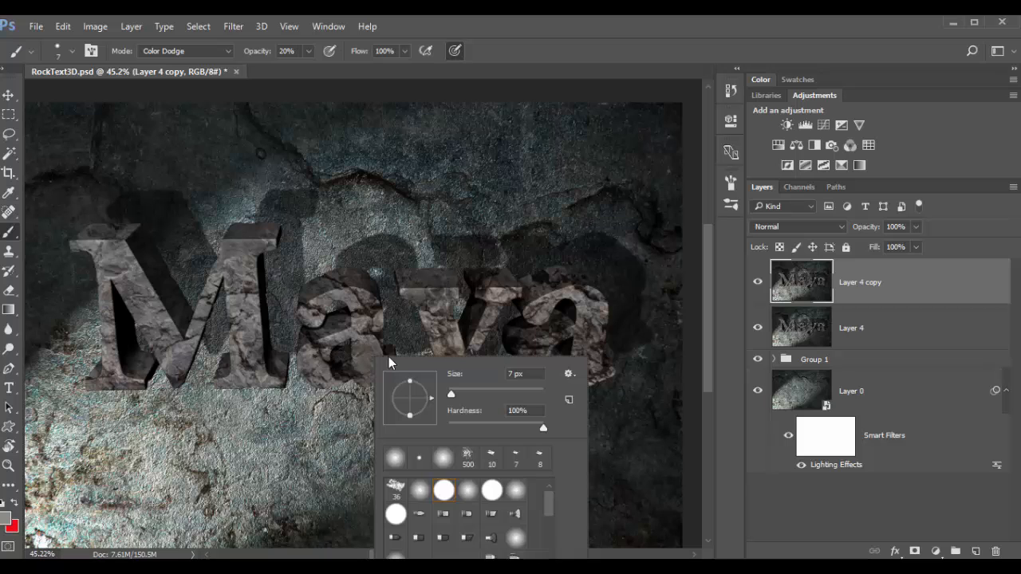
click(520, 75)
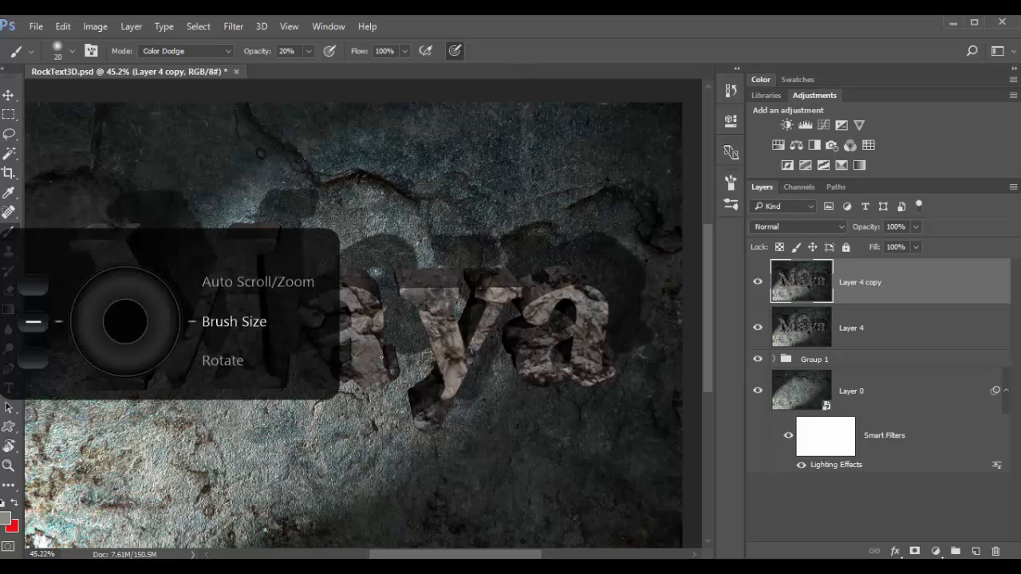
key(bracketright)
key(bracketright)
key(bracketright)
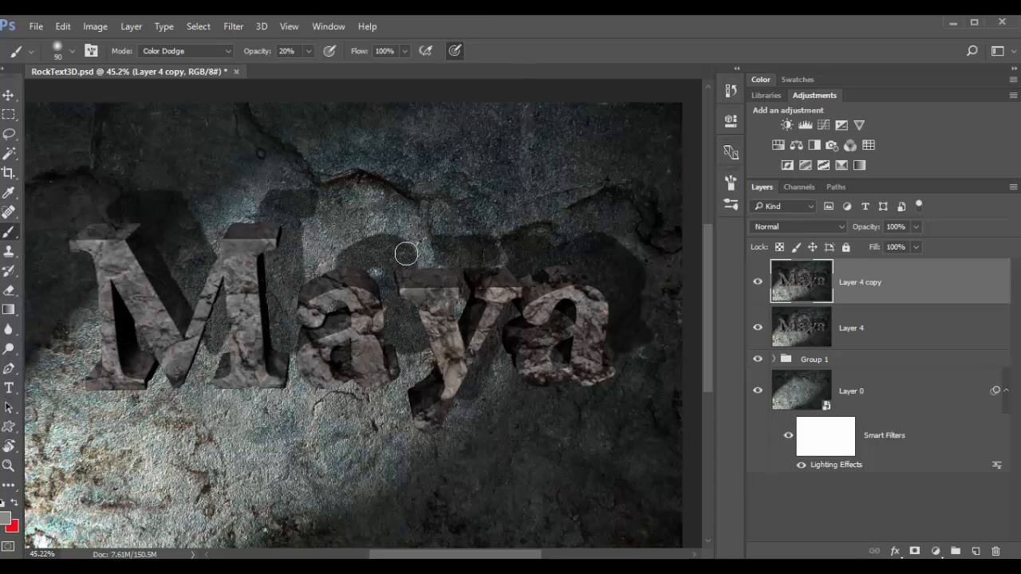
click(729, 183)
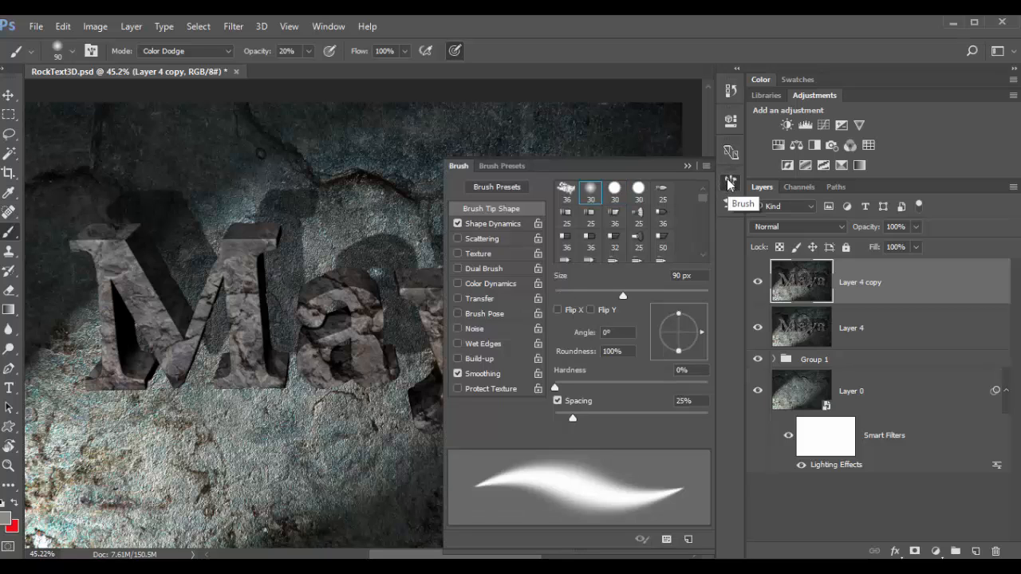
click(729, 184)
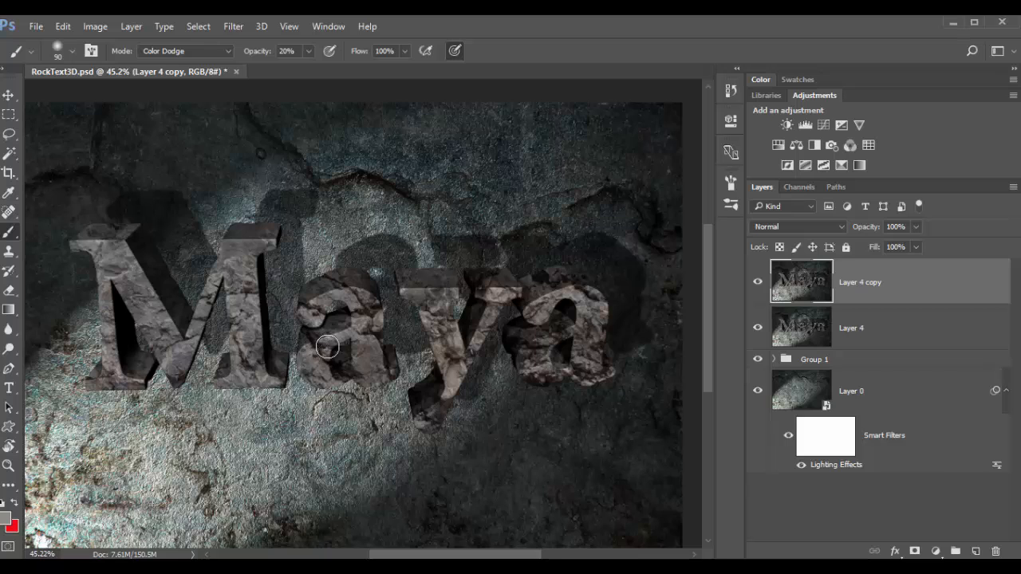
- Paint Color Dodge highlights across the faces of all four letters, enlarging the brush from 90 px to 150 px
drag(325, 342, 361, 321)
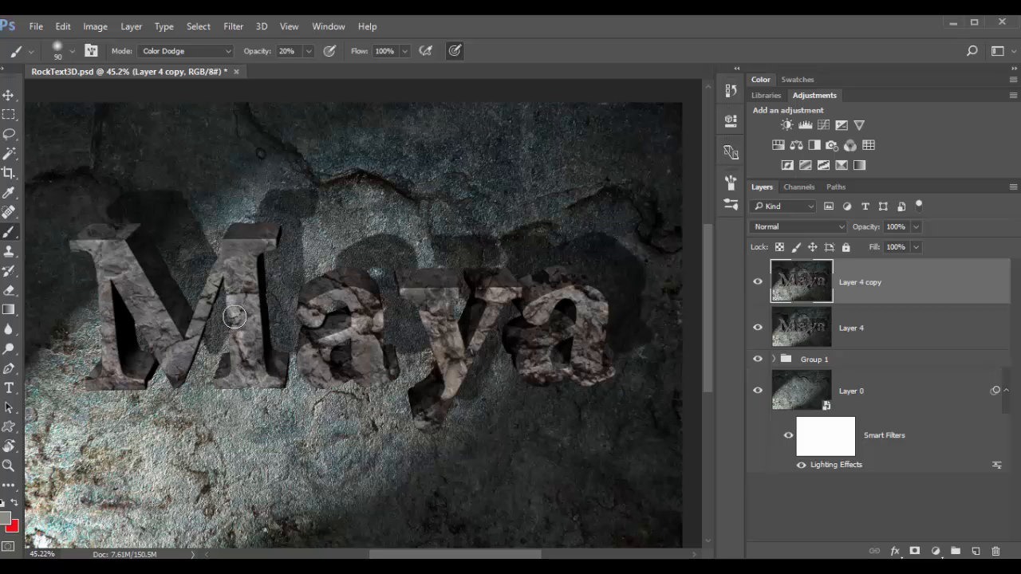
key(bracketright)
key(bracketright)
key(bracketright)
drag(249, 241, 269, 240)
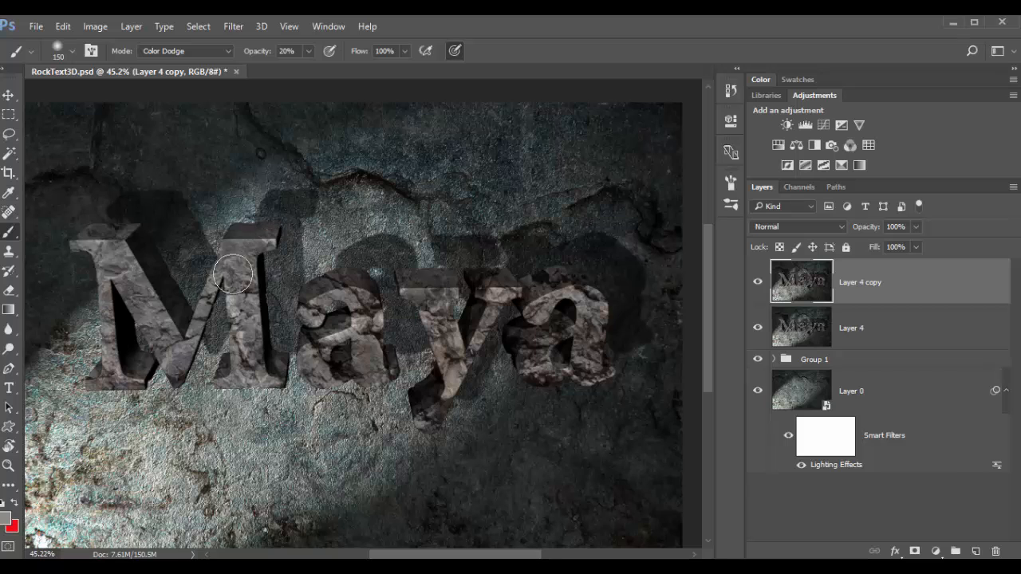
mouse_move(114, 267)
mouse_down()
mouse_move(121, 362)
mouse_move(110, 376)
mouse_move(183, 384)
mouse_move(166, 354)
mouse_move(170, 371)
mouse_move(215, 338)
mouse_up()
mouse_move(451, 333)
mouse_down()
mouse_move(409, 292)
mouse_move(437, 322)
mouse_move(446, 382)
mouse_move(464, 374)
mouse_move(425, 426)
mouse_move(441, 416)
mouse_move(495, 292)
mouse_move(546, 290)
mouse_move(560, 325)
mouse_move(567, 299)
mouse_move(536, 305)
mouse_move(599, 293)
mouse_move(591, 367)
mouse_move(604, 378)
mouse_move(553, 373)
mouse_move(621, 376)
mouse_move(607, 379)
mouse_move(581, 343)
mouse_move(574, 289)
mouse_move(543, 277)
mouse_move(587, 291)
mouse_up()
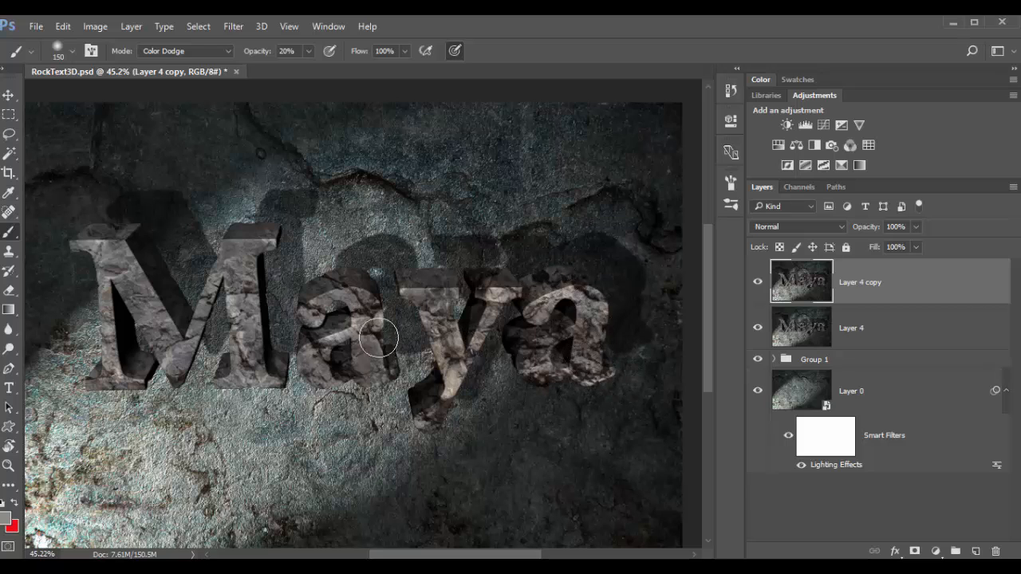
mouse_move(379, 341)
mouse_down()
mouse_move(376, 376)
mouse_move(303, 385)
mouse_up()
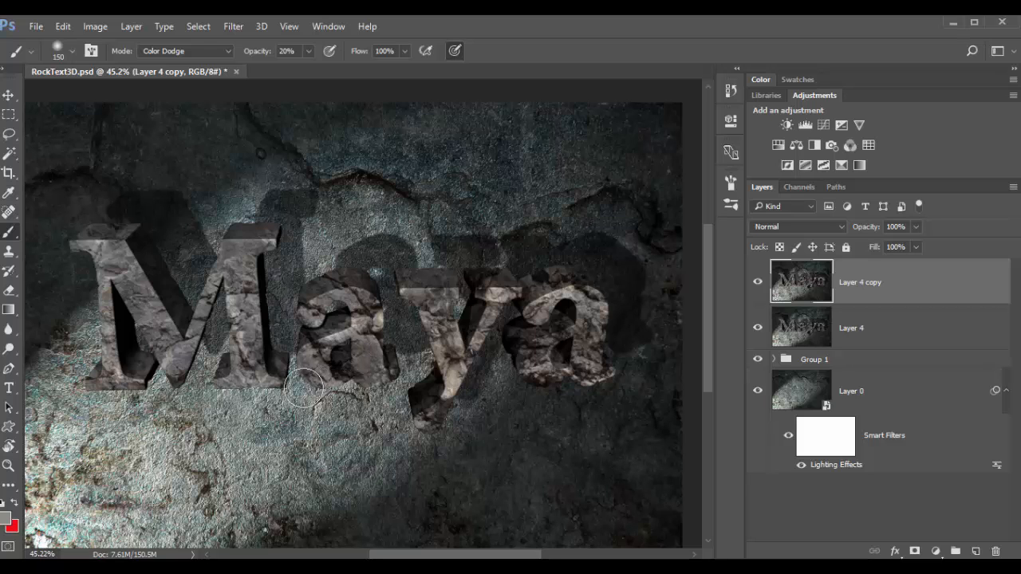
- Brighten the wall below the M and the base of the first a with large 500–600 px Color Dodge strokes
key(bracketright)
key(bracketright)
key(bracketright)
key(bracketright)
key(bracketright)
key(bracketright)
key(bracketright)
key(bracketright)
key(bracketright)
key(bracketright)
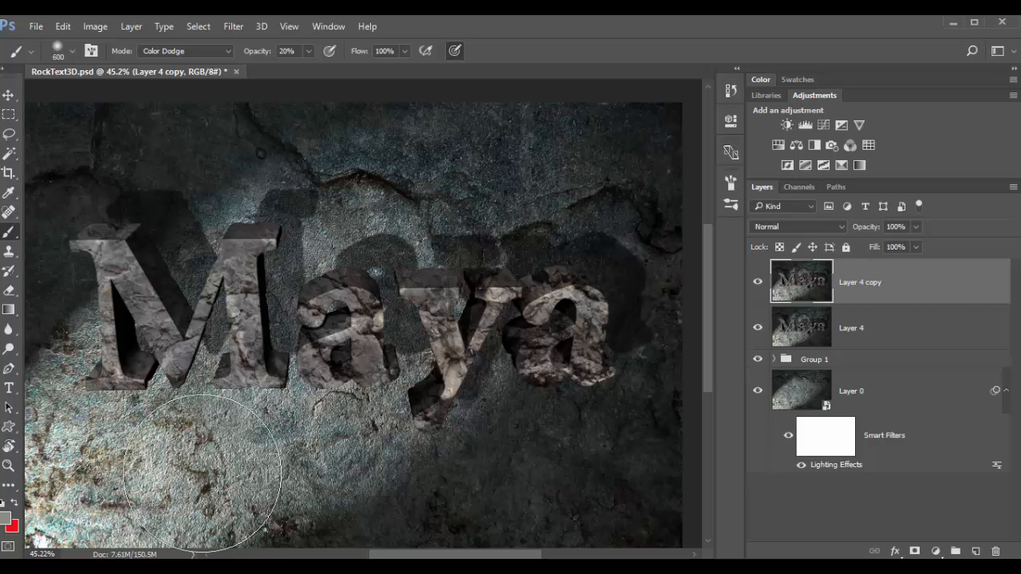
mouse_move(195, 472)
mouse_down()
mouse_move(211, 452)
mouse_move(170, 479)
mouse_move(211, 445)
mouse_move(166, 445)
mouse_move(157, 485)
mouse_move(191, 414)
mouse_move(240, 424)
mouse_move(256, 411)
mouse_move(275, 421)
mouse_move(293, 493)
mouse_move(310, 498)
mouse_move(350, 416)
mouse_move(343, 392)
mouse_move(329, 370)
mouse_up()
key(bracketleft)
key(bracketleft)
key(bracketleft)
key(bracketleft)
click(326, 368)
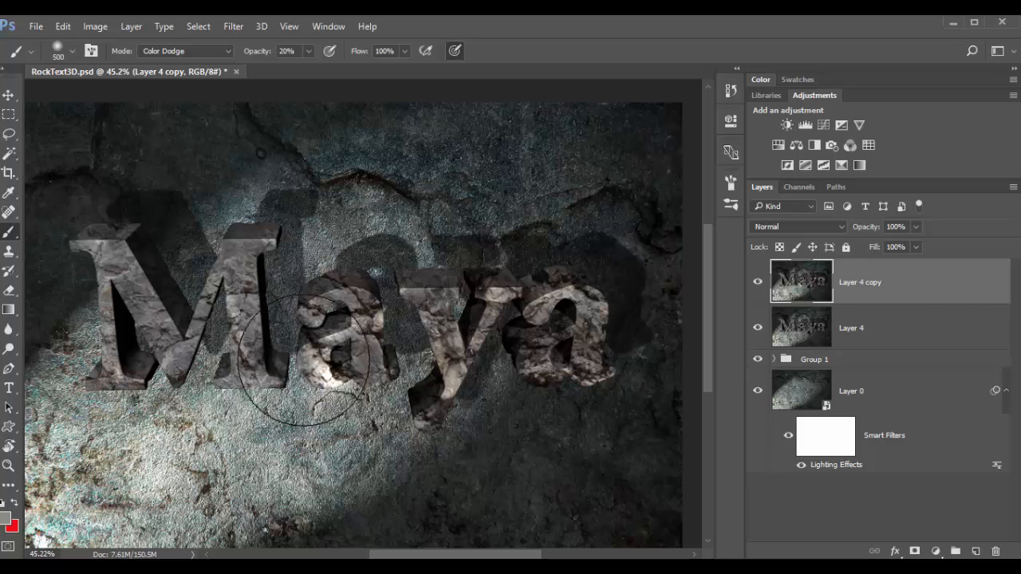
- Add Color Dodge highlights to the lower stems of the M, shrinking the brush to 250 px
key(bracketleft)
click(245, 376)
key(bracketleft)
mouse_move(246, 366)
mouse_down()
mouse_move(236, 344)
mouse_move(245, 311)
mouse_up()
key(bracketleft)
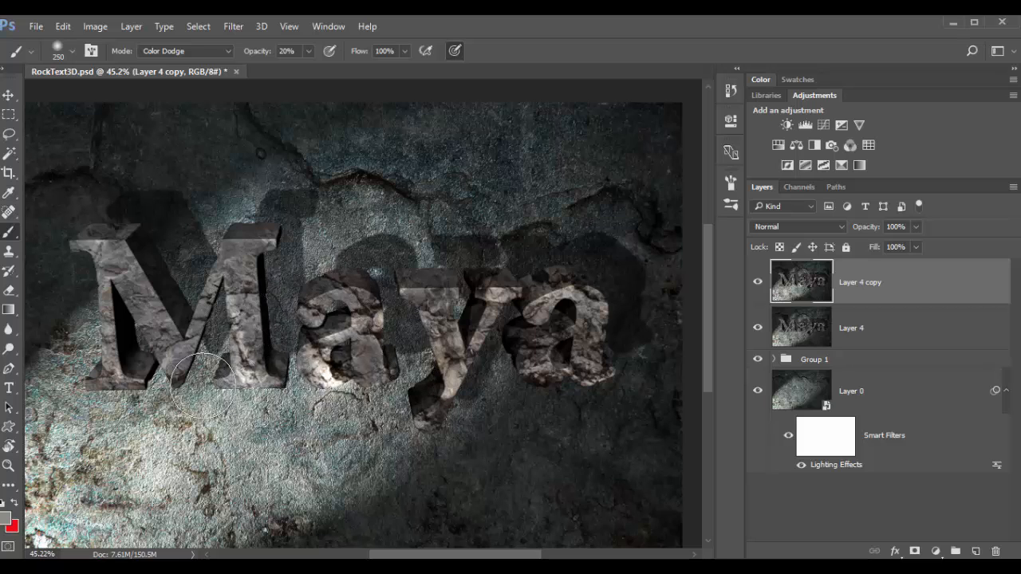
mouse_move(164, 363)
mouse_down()
mouse_move(136, 308)
mouse_move(149, 342)
mouse_move(185, 375)
mouse_up()
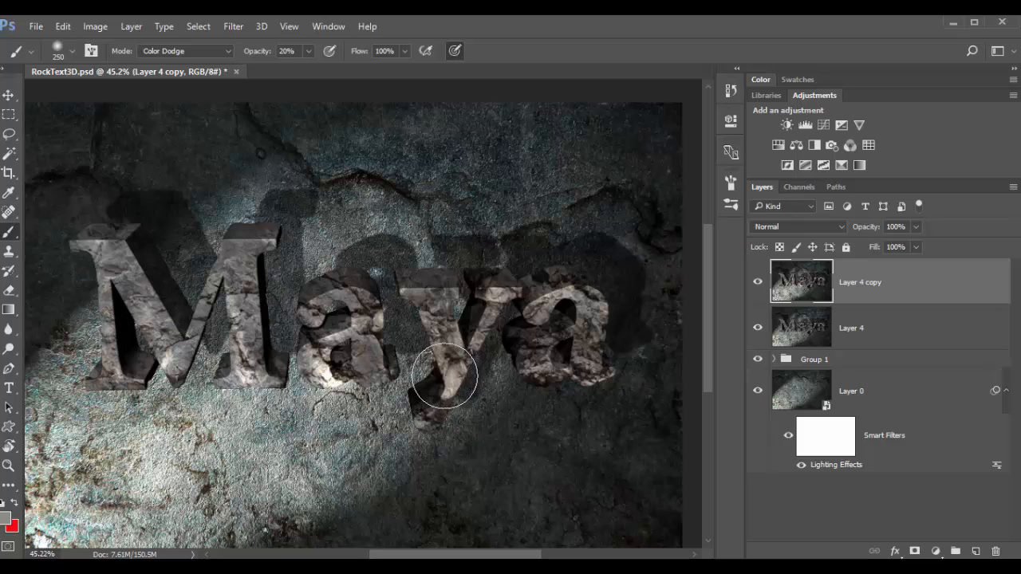
- Highlight the lower stem of the y with a 250 px brush, and the last a with a slightly larger one
drag(447, 376, 432, 340)
key(bracketright)
key(bracketright)
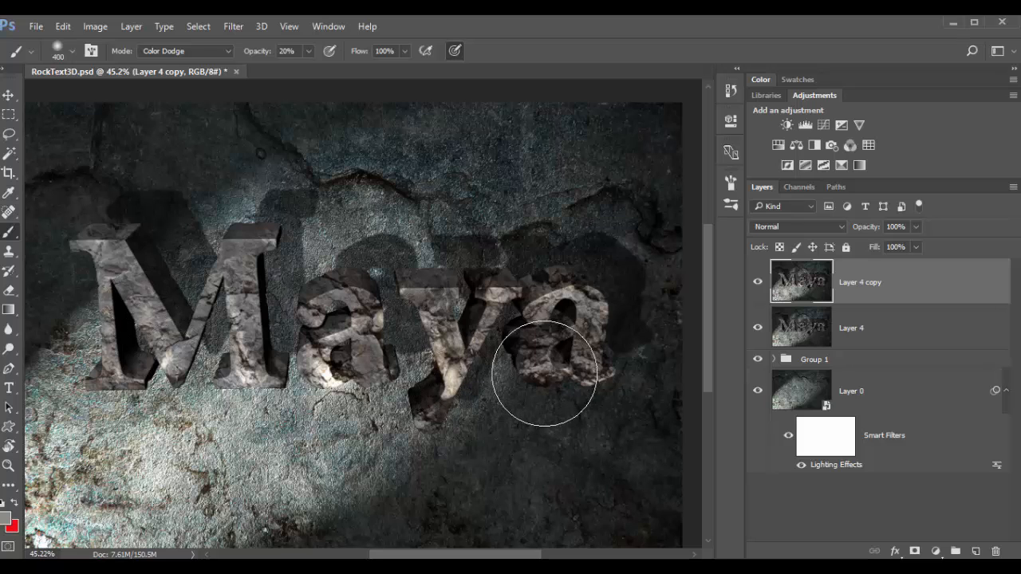
key(bracketleft)
mouse_move(541, 322)
mouse_down()
mouse_move(580, 289)
mouse_move(599, 318)
mouse_move(594, 365)
mouse_move(608, 336)
mouse_up()
- Brighten the top of the last a and the wall beside and above the letters, enlarging the Color Dodge brush to 700 px
key(bracketright)
key(bracketright)
mouse_move(604, 269)
mouse_down()
mouse_move(617, 303)
mouse_move(645, 268)
mouse_move(585, 308)
mouse_up()
mouse_move(665, 233)
mouse_down()
mouse_move(636, 257)
mouse_move(669, 223)
mouse_move(651, 248)
mouse_move(673, 236)
mouse_move(665, 288)
mouse_move(617, 332)
mouse_up()
key(bracketright)
key(bracketright)
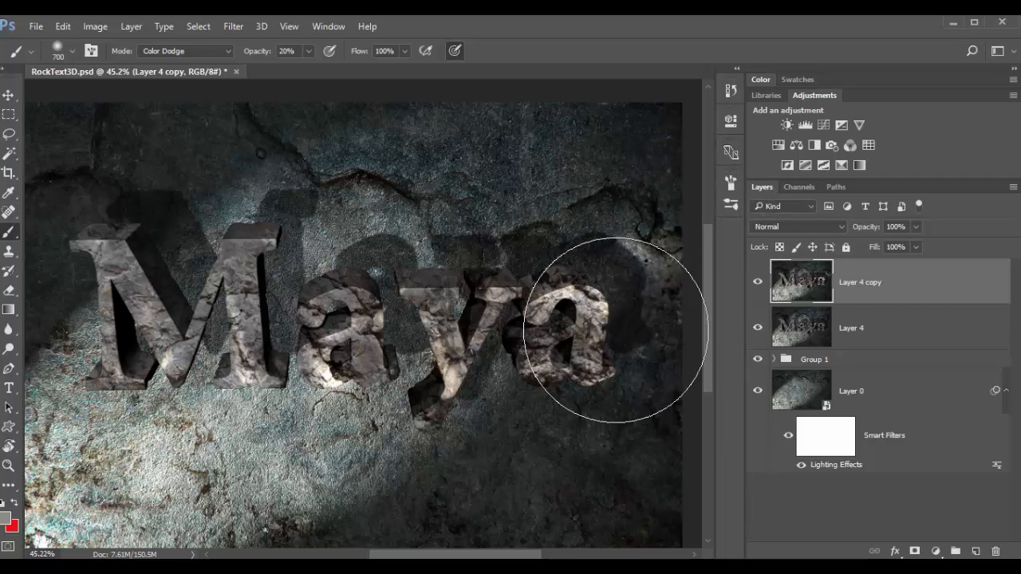
mouse_move(621, 237)
mouse_down()
mouse_move(639, 130)
mouse_move(569, 110)
mouse_move(469, 151)
mouse_move(410, 146)
mouse_move(374, 181)
mouse_up()
- Darken the wall's upper-left area with a 400 px Color Burn brush at 10% opacity, using a colour sampled from the wall
key(bracketleft)
key(bracketleft)
key(bracketleft)
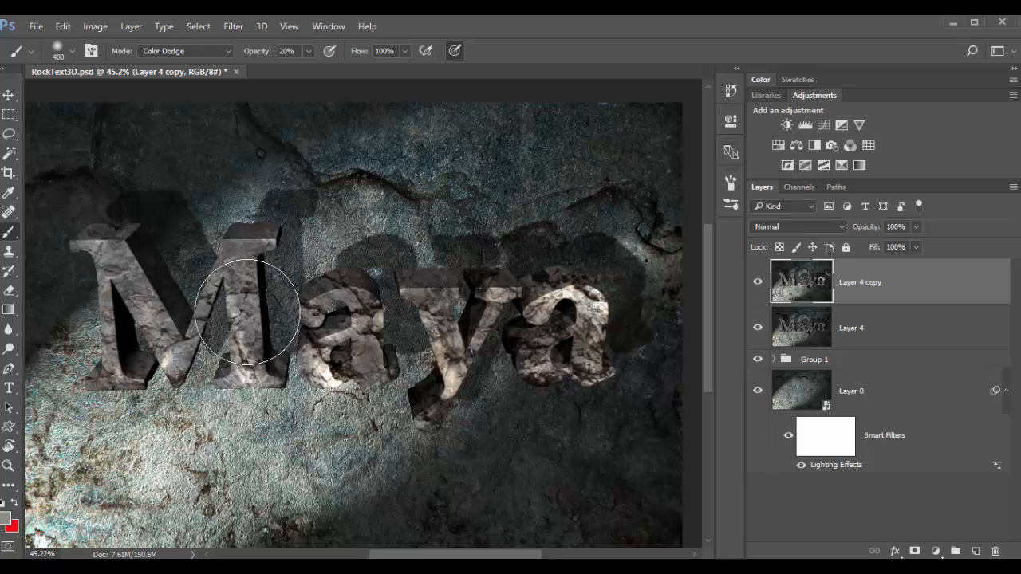
click(226, 52)
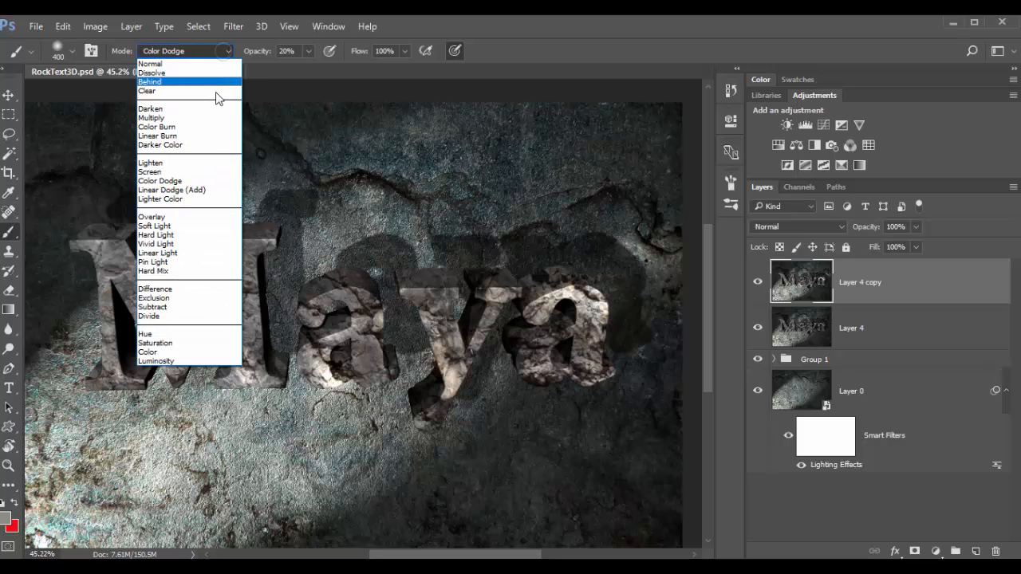
click(214, 132)
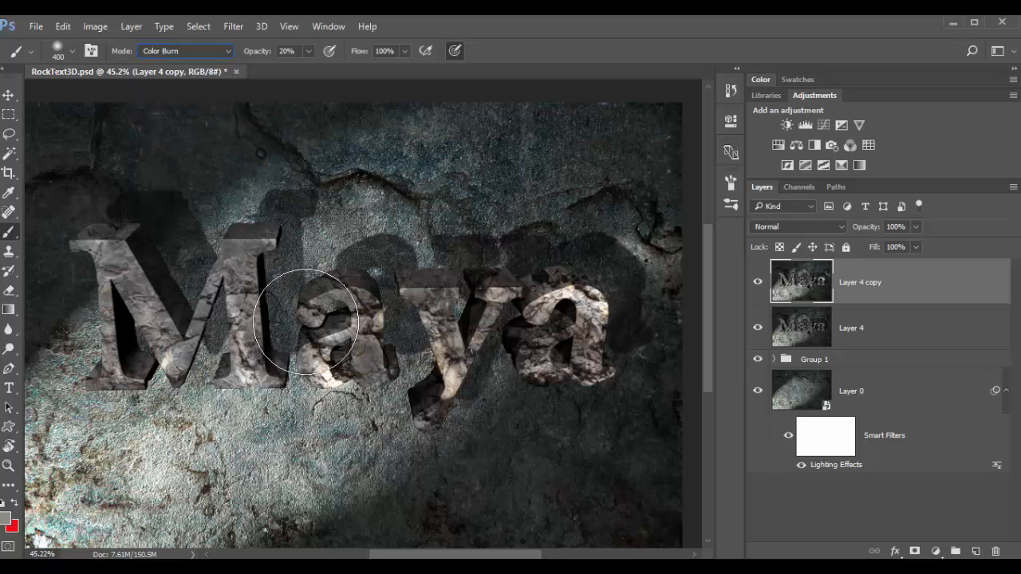
alt+click(405, 469)
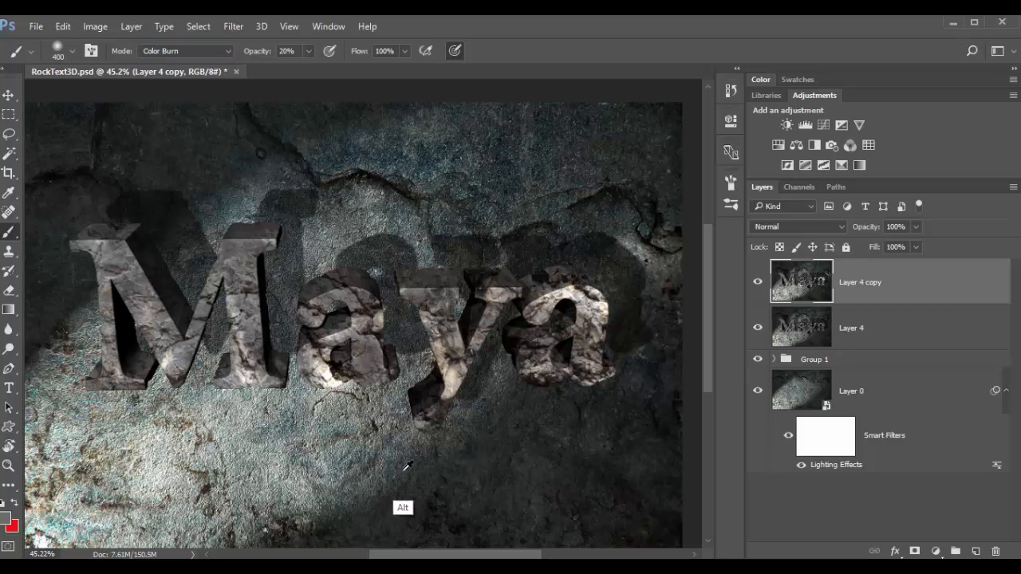
key(1)
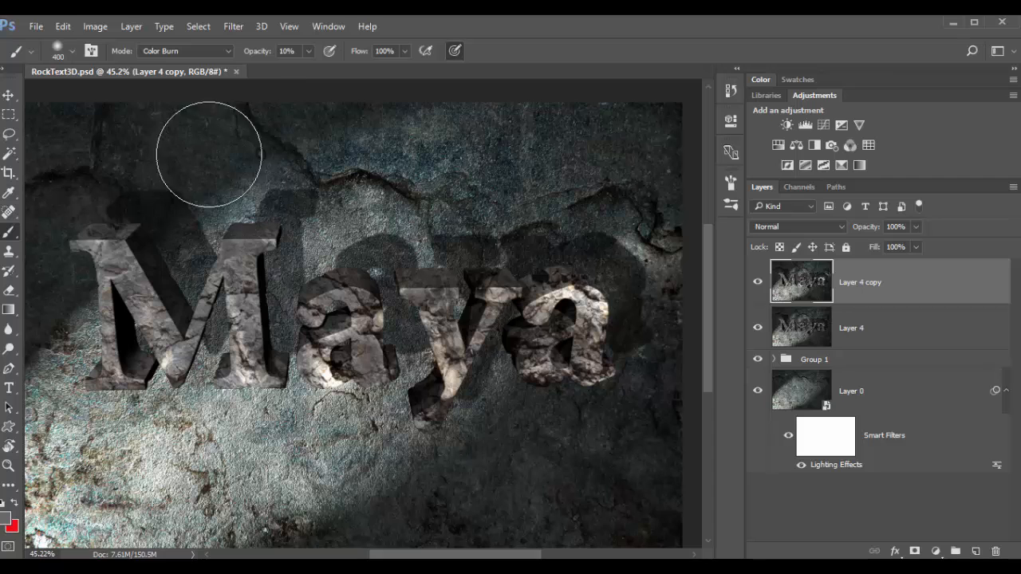
mouse_move(130, 145)
mouse_down()
mouse_move(104, 151)
mouse_move(35, 209)
mouse_move(81, 171)
mouse_up()
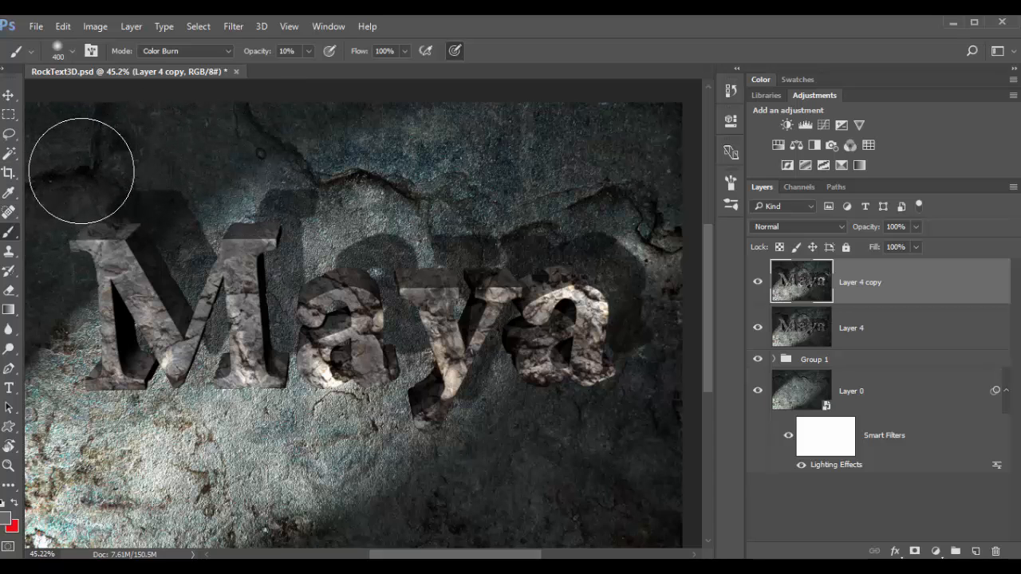
- Darken the wall's upper-left and lower-right areas with Color Burn, enlarging the brush to 900 px and reducing it to 800 px
key(bracketright)
key(bracketright)
key(bracketright)
key(bracketright)
key(bracketright)
key(bracketright)
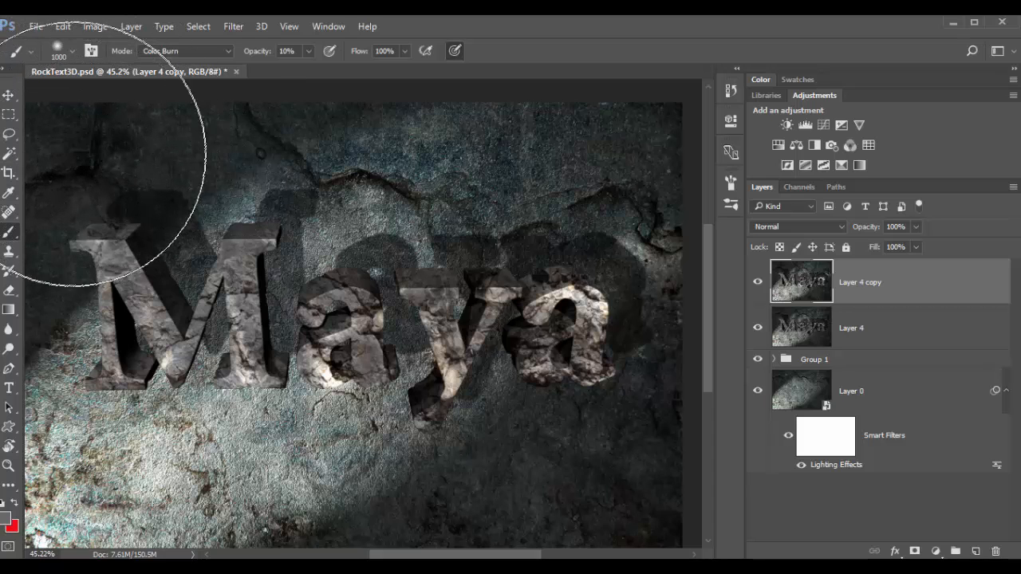
key(bracketleft)
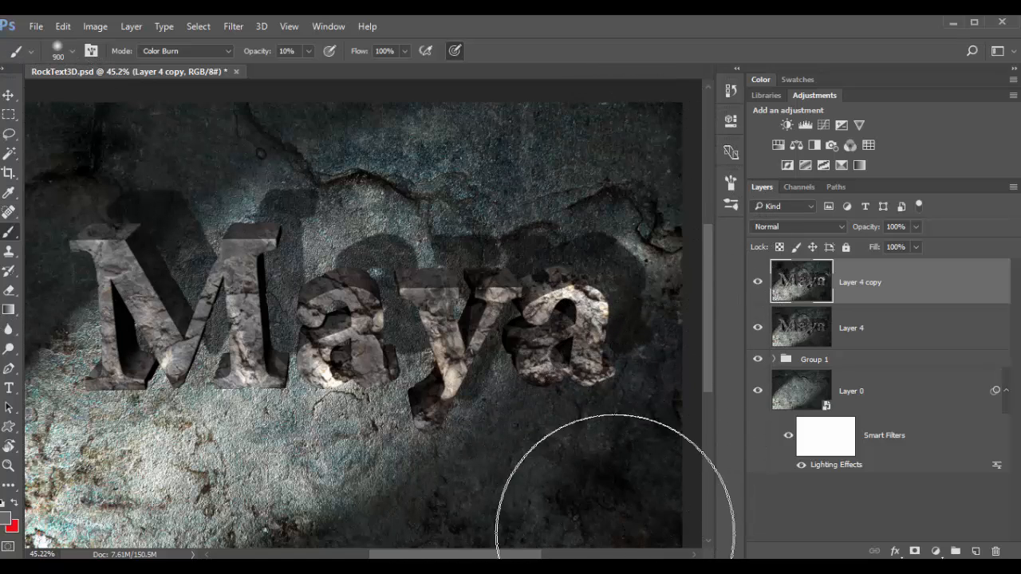
key(bracketleft)
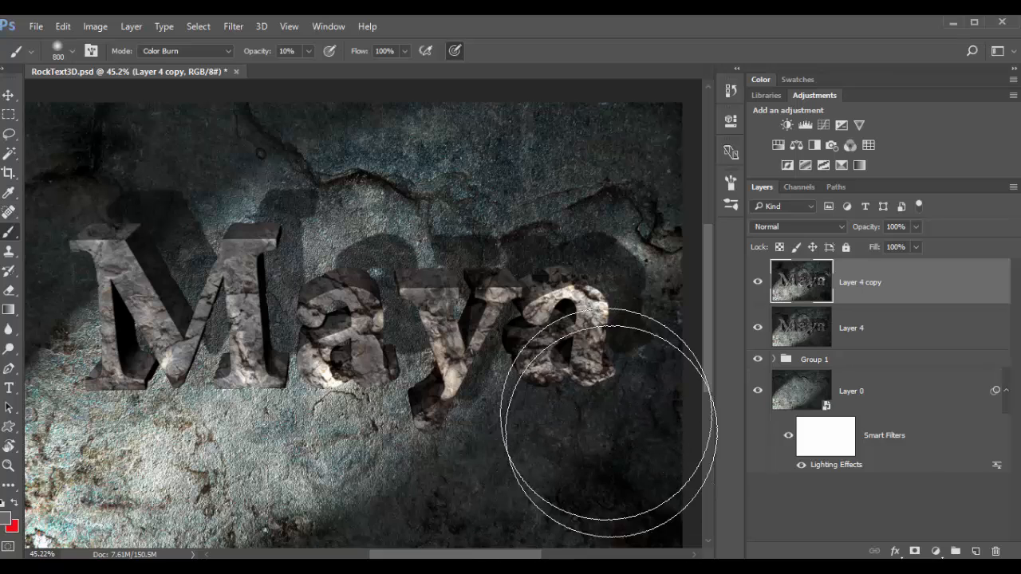
- Darken the upper faces of the last a and the y with a Color Burn brush reduced to 250 px
key(bracketleft)
key(bracketleft)
key(bracketleft)
key(bracketleft)
key(bracketleft)
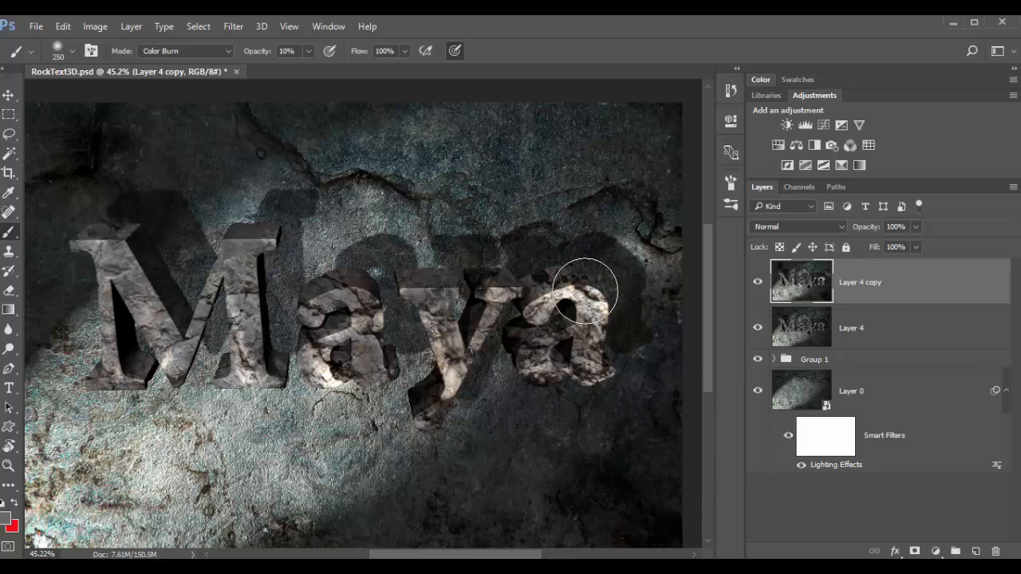
mouse_move(543, 278)
mouse_down()
mouse_move(541, 306)
mouse_move(504, 312)
mouse_move(463, 286)
mouse_move(475, 278)
mouse_move(418, 275)
mouse_up()
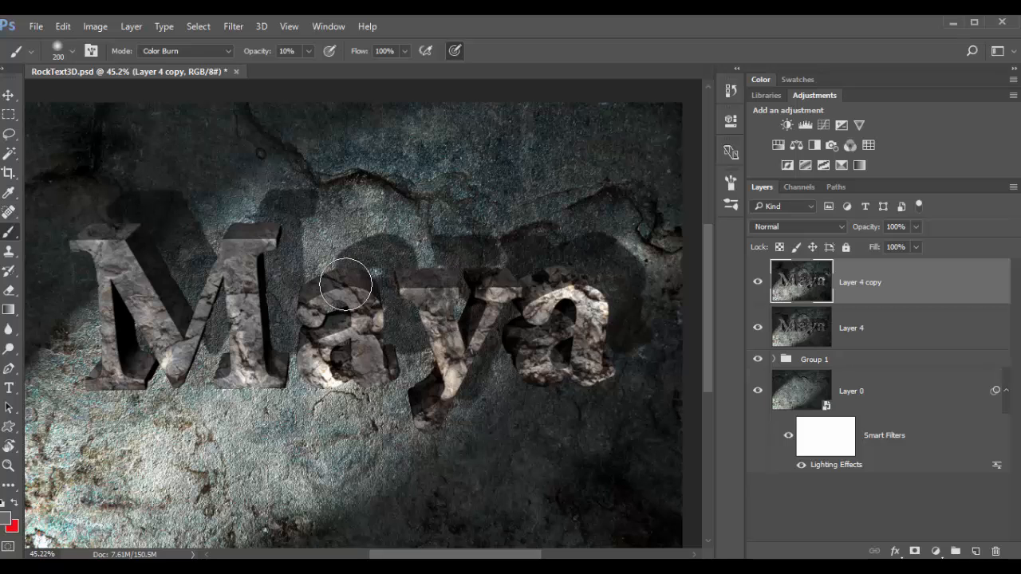
- Burn the top faces of the M and the side of its lower foot with a 150 px brush
key(bracketleft)
key(bracketleft)
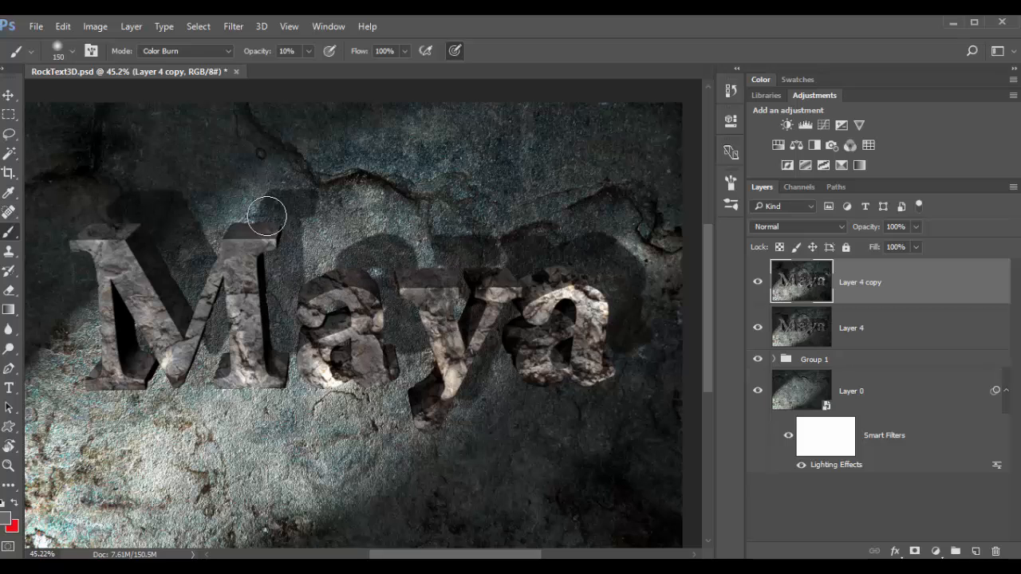
mouse_move(249, 226)
mouse_down()
mouse_move(242, 232)
mouse_move(279, 238)
mouse_up()
drag(128, 232, 113, 230)
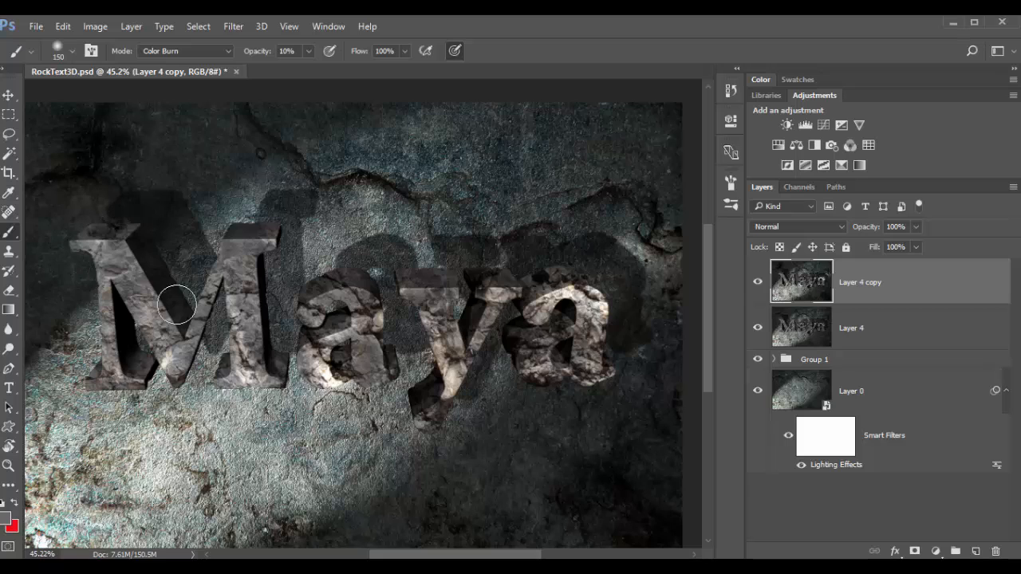
drag(274, 370, 305, 377)
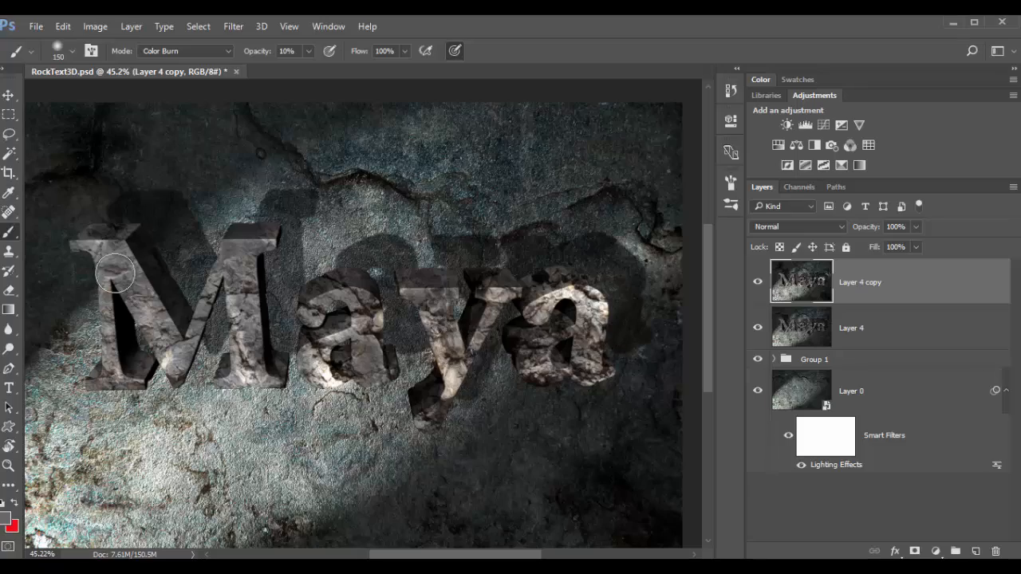
- Inspect the painted letters up close, and lower the opacity of Layer 4 copy to 82%
key(z)
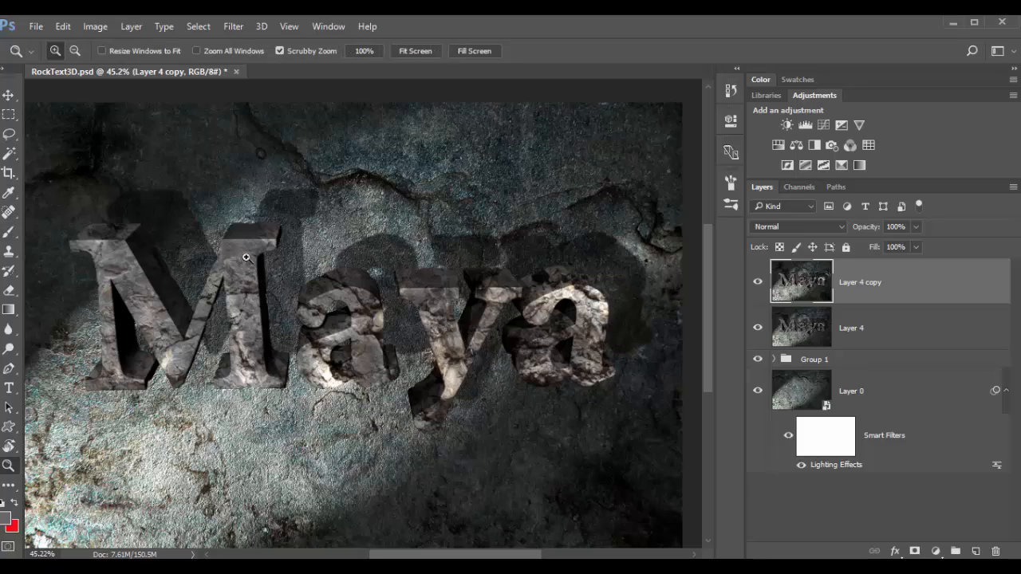
drag(246, 258, 313, 298)
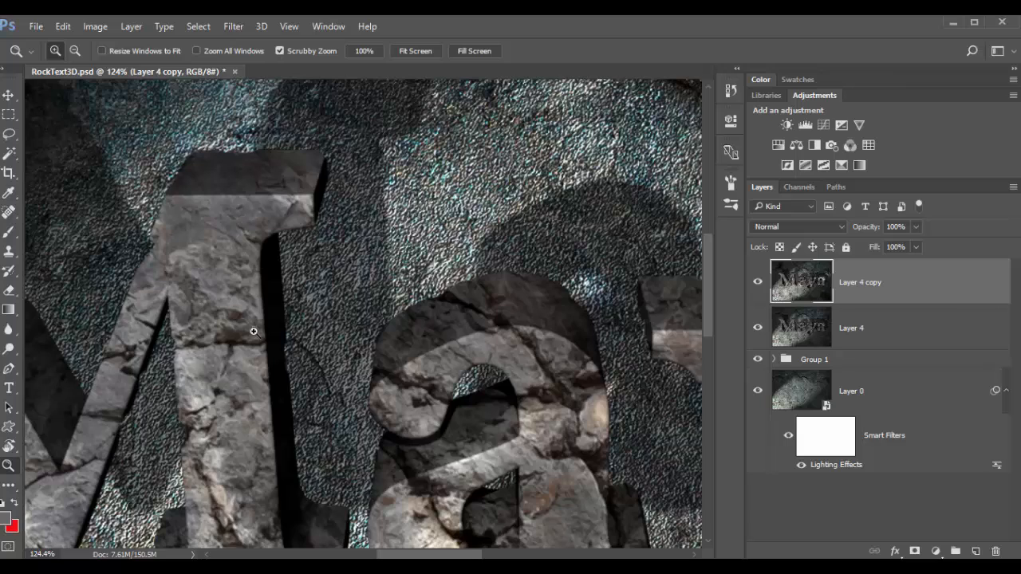
drag(260, 365, 192, 355)
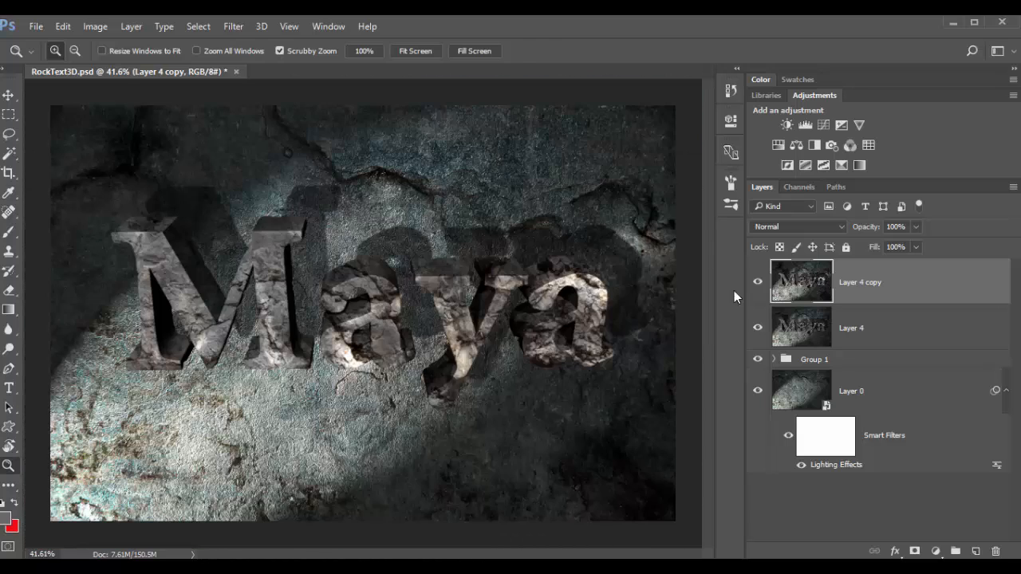
click(917, 227)
drag(899, 241, 936, 243)
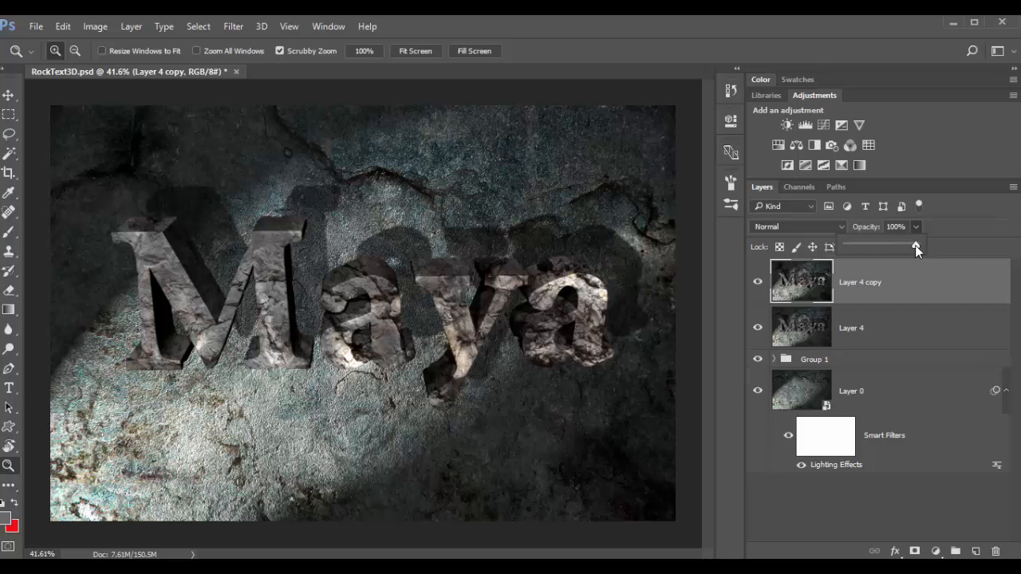
drag(903, 245, 898, 246)
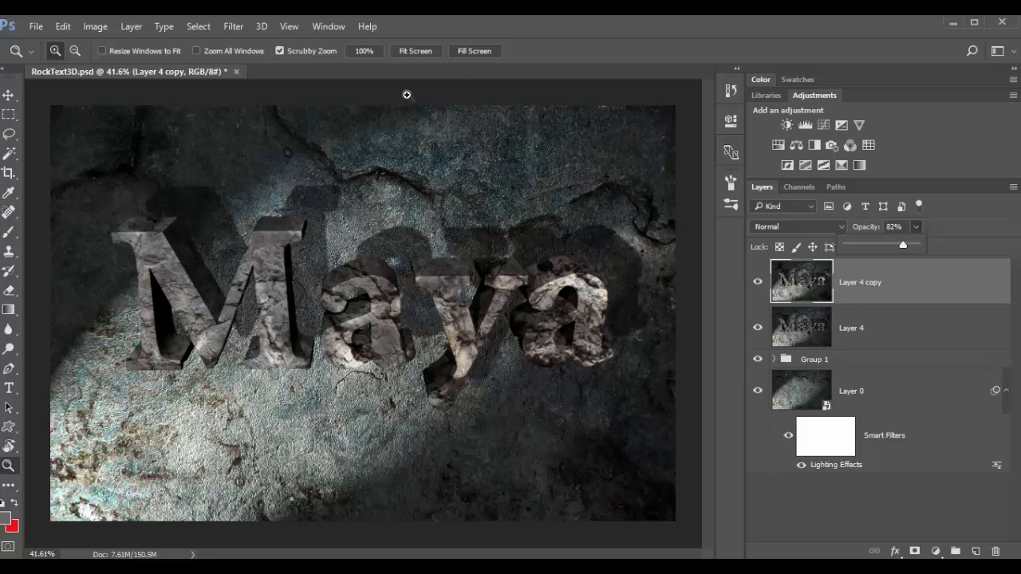
- Add a new layer above Layer 4 copy and fill it with 50% Gray in Normal mode at 100% opacity
click(975, 551)
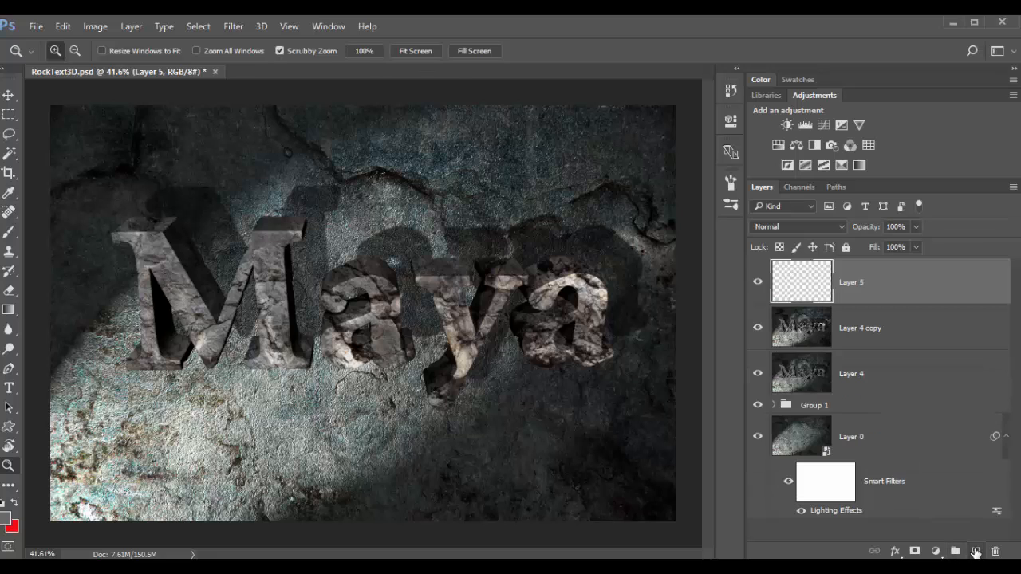
click(63, 27)
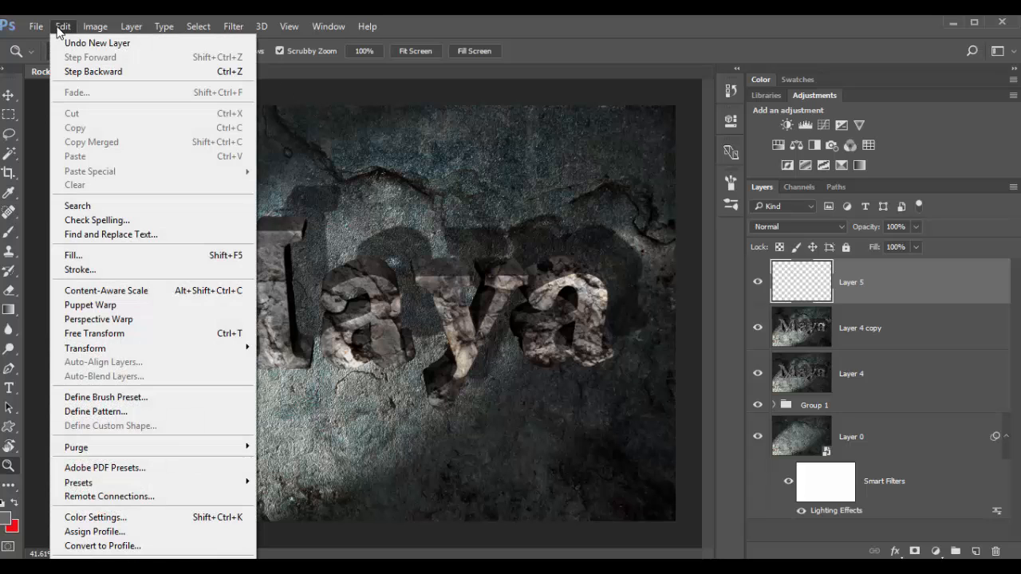
click(92, 257)
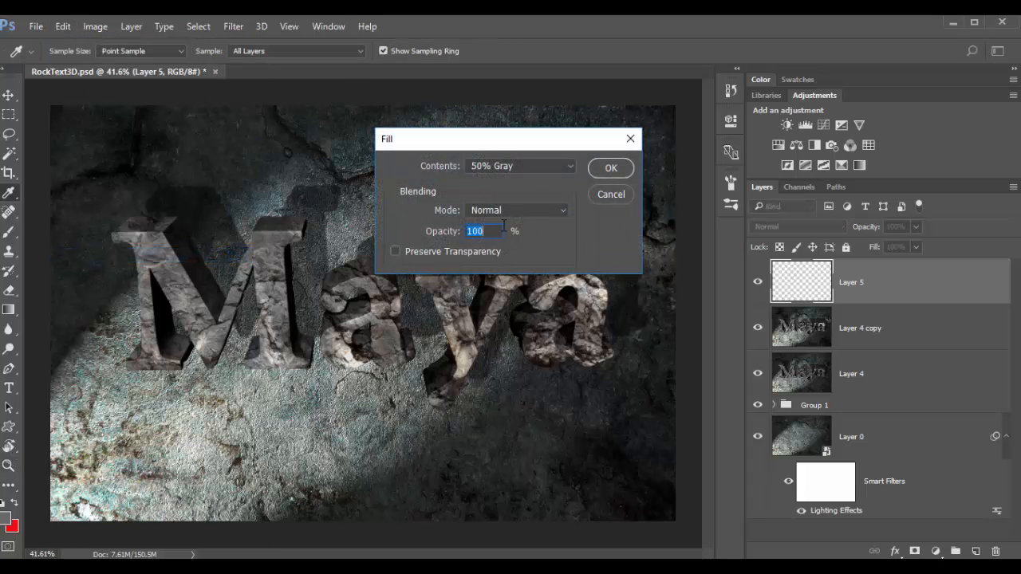
click(627, 167)
key(z)
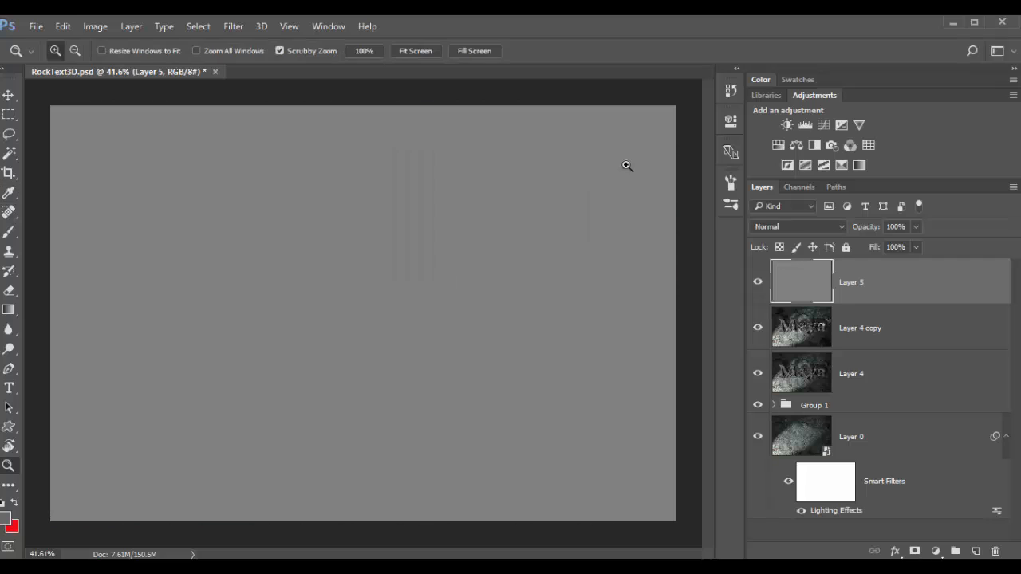
- Set the gray layer's blend mode to Overlay and compare the image with and without it
click(826, 227)
click(802, 374)
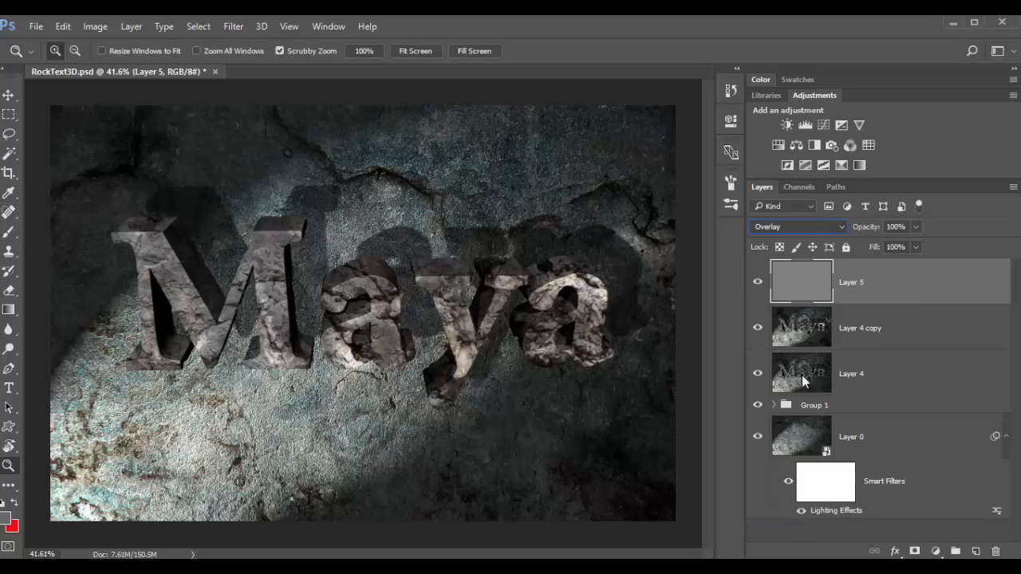
click(757, 284)
click(757, 284)
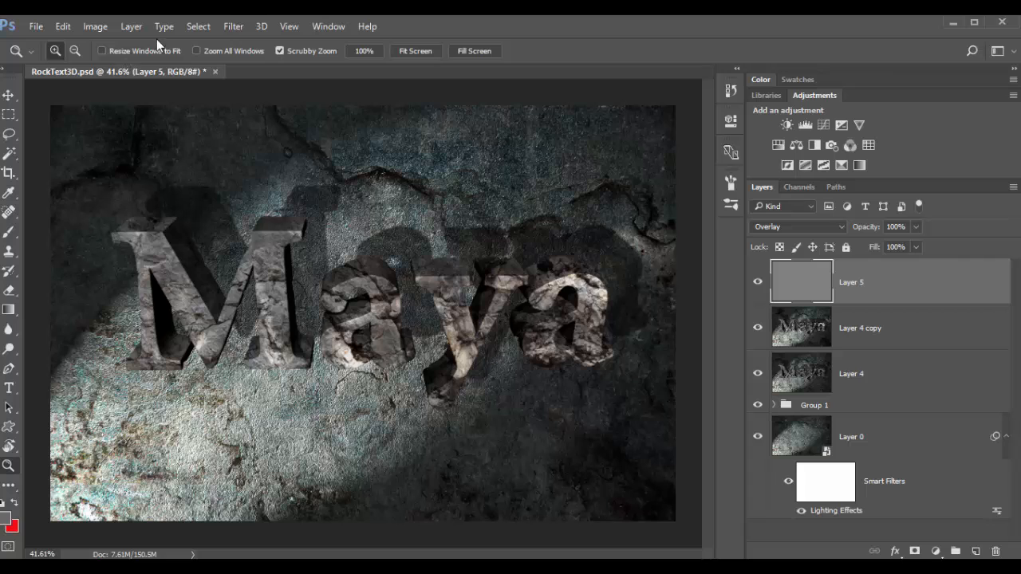
- Apply the Add Noise filter to the gray Overlay layer with Uniform distribution and a reduced amount
click(234, 26)
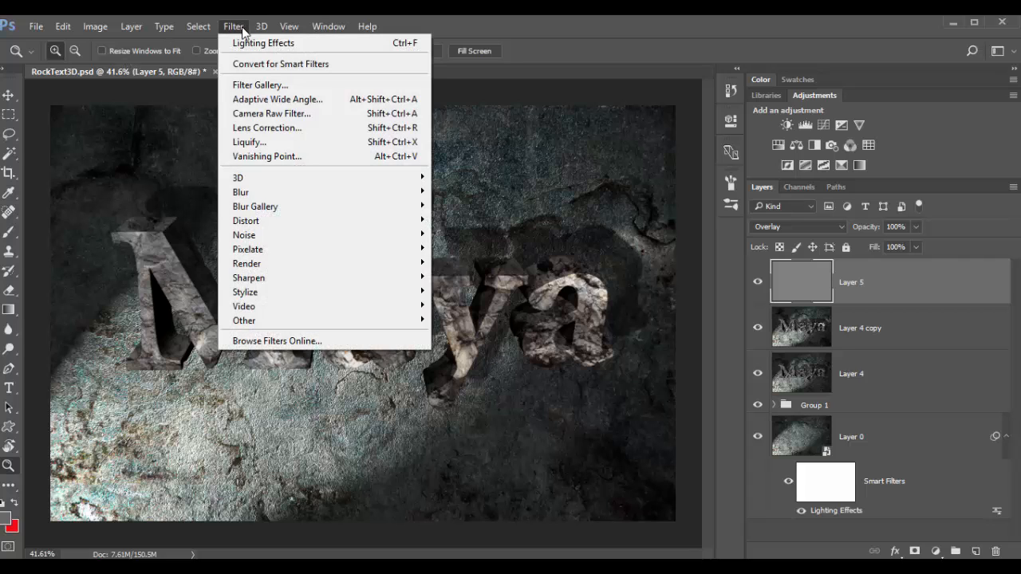
mouse_move(252, 236)
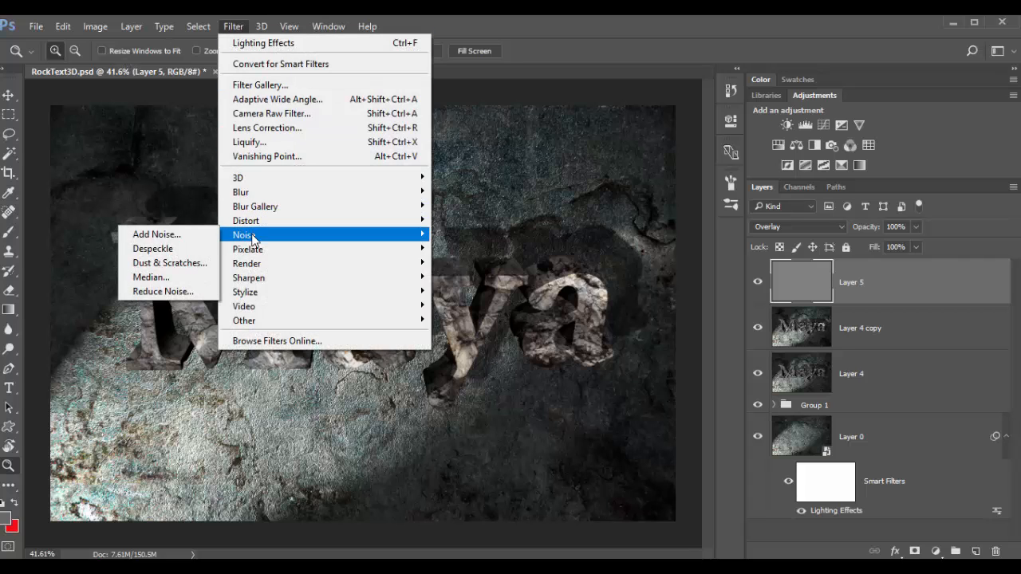
click(164, 235)
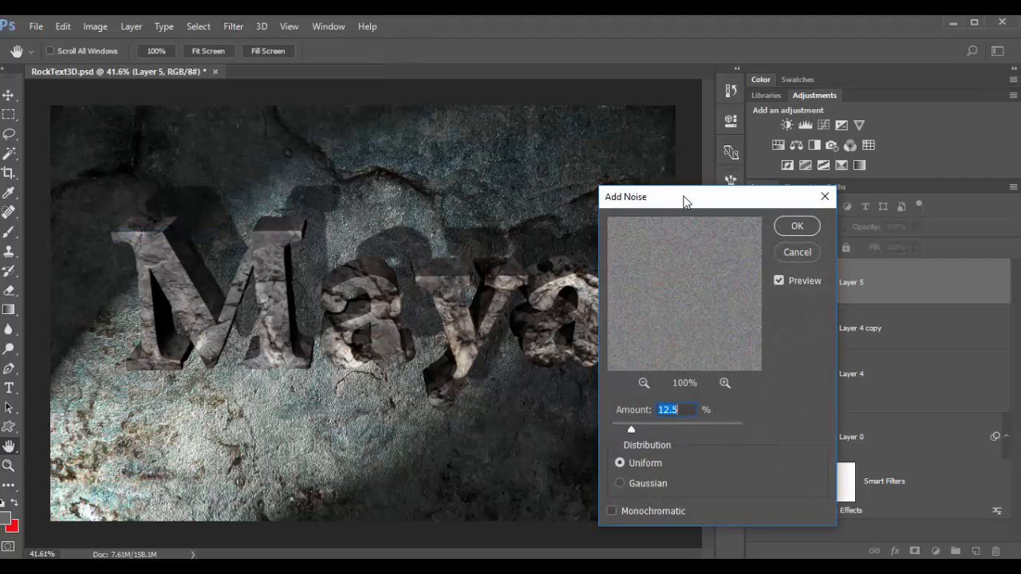
drag(684, 201, 492, 131)
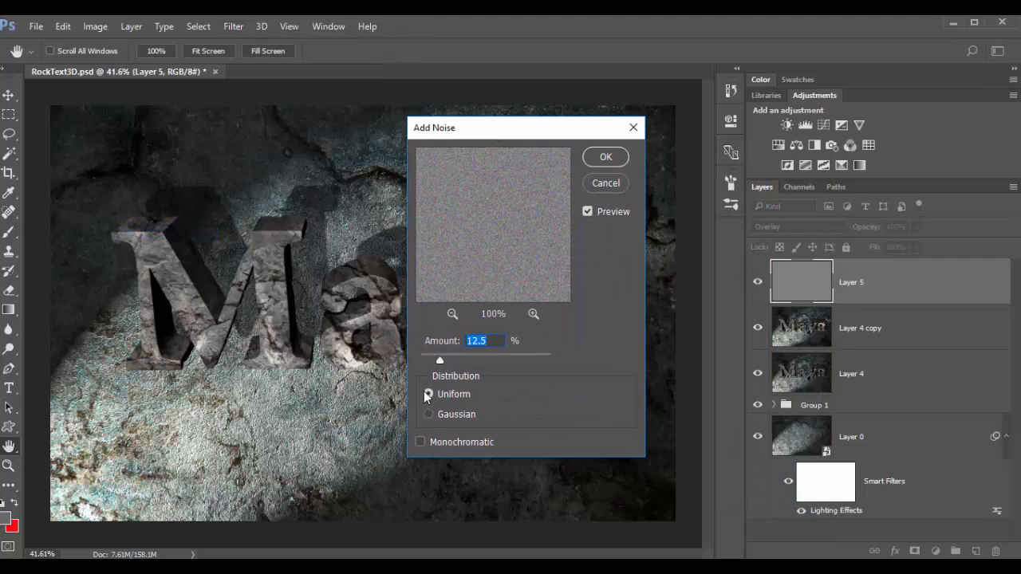
click(420, 443)
click(420, 443)
drag(442, 357, 429, 361)
click(608, 159)
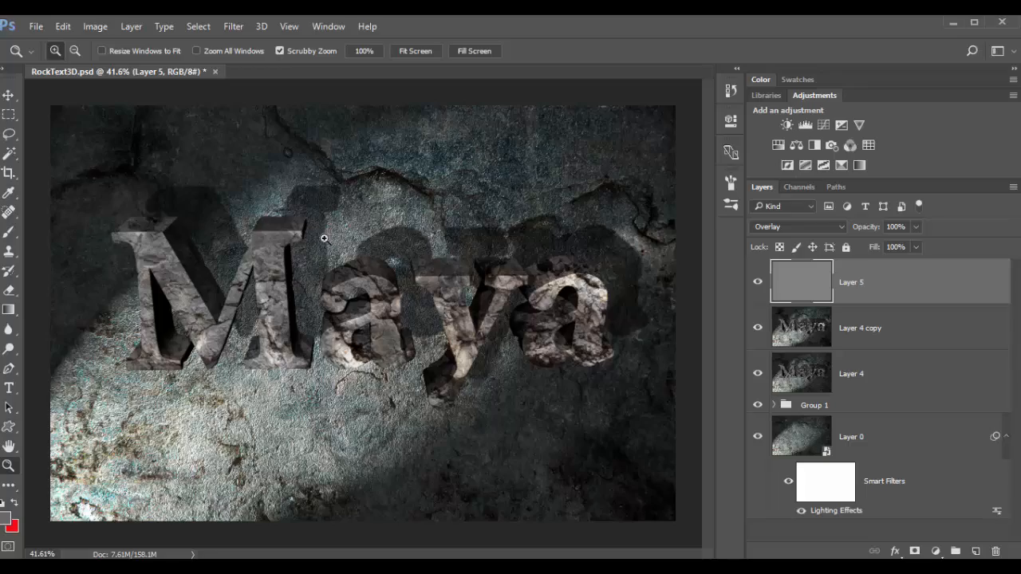
- Examine the noise grain up close on the M and the wall, comparing the image with and without the noise layer
drag(275, 242, 347, 265)
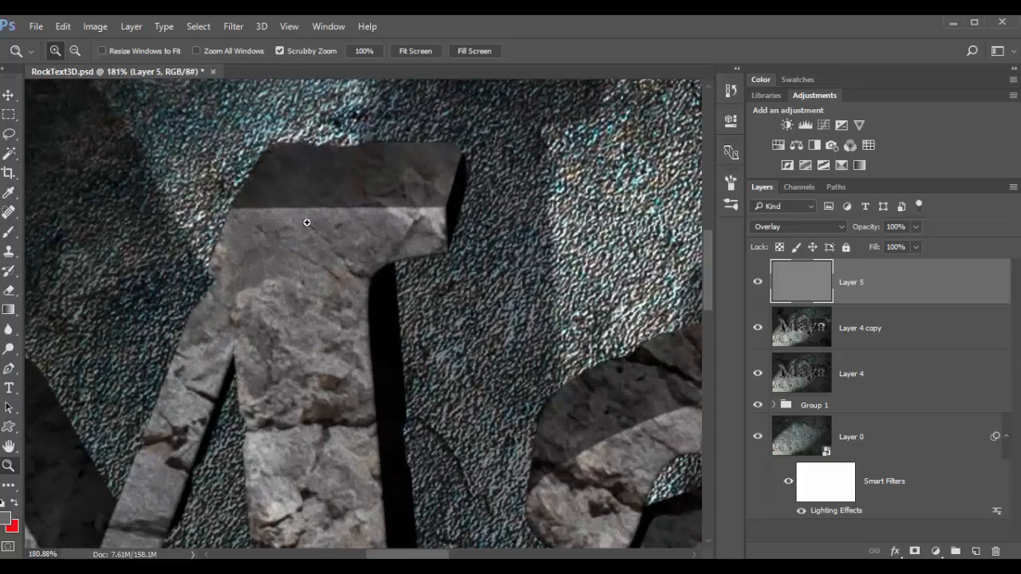
alt+click(319, 430)
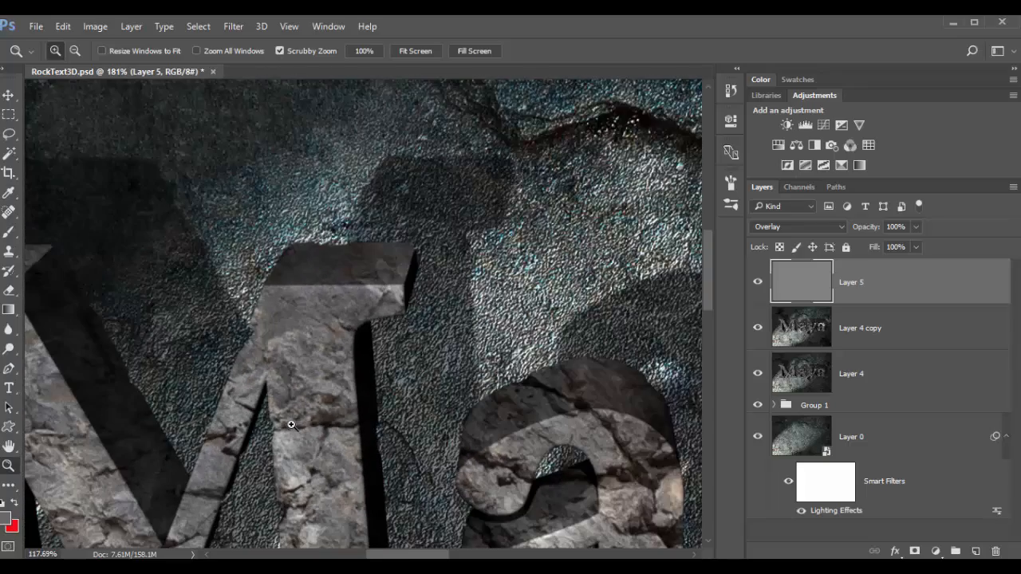
click(758, 281)
click(759, 281)
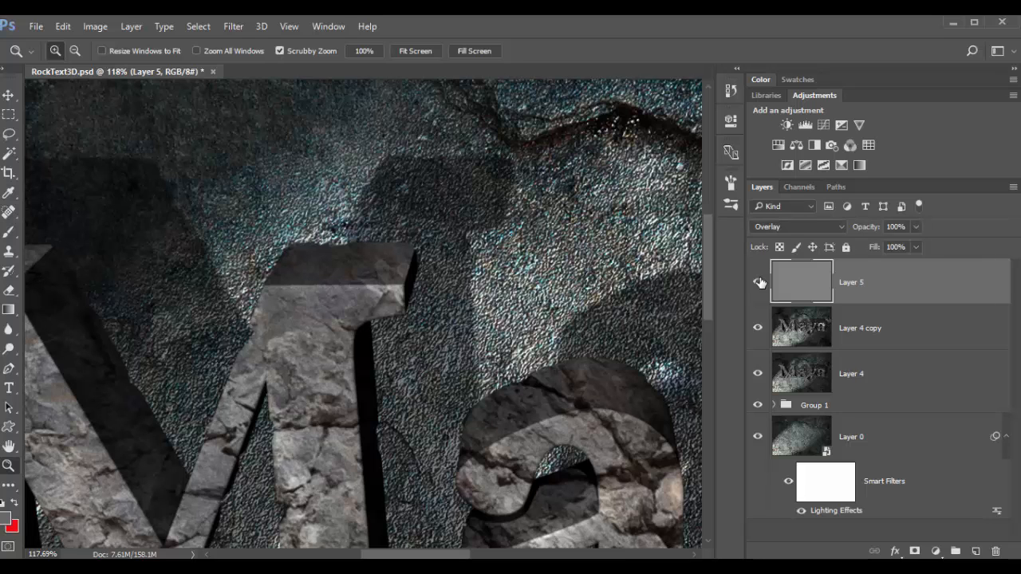
drag(448, 358, 400, 358)
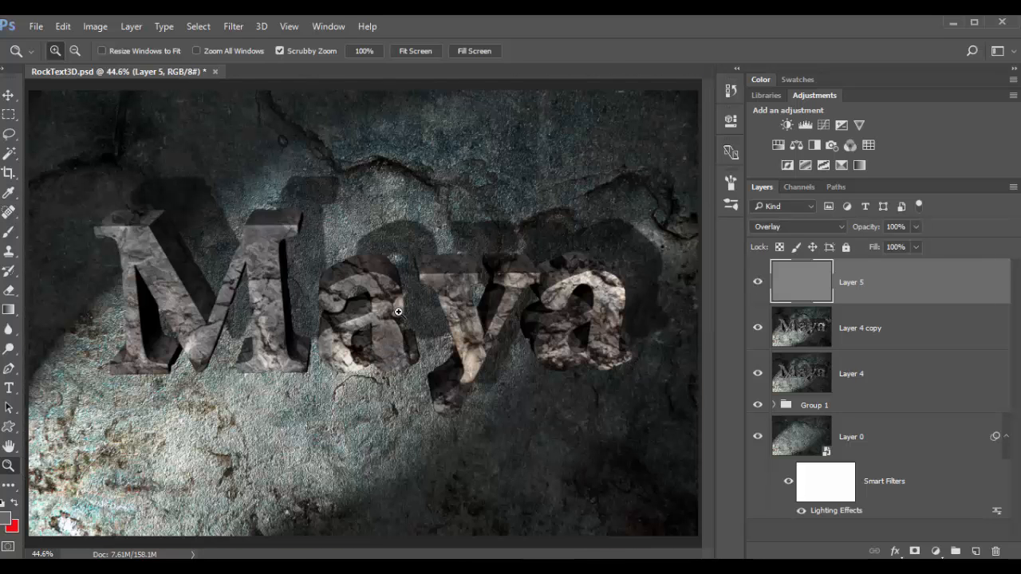